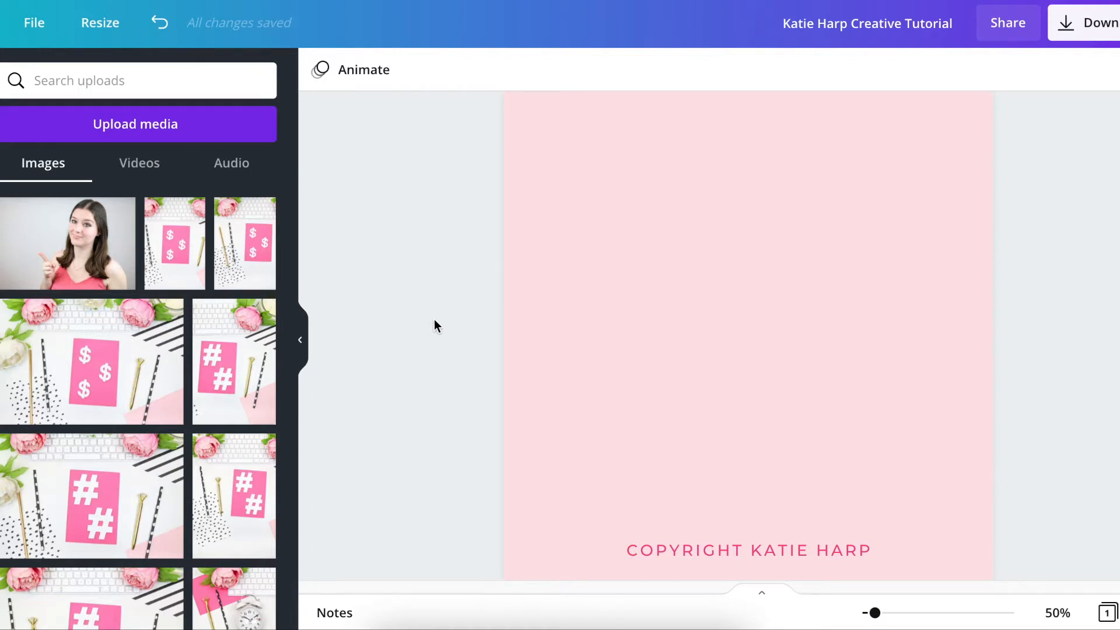
- Add a default paragraph text box at the middle of the pink page
key(t)
click(360, 385)
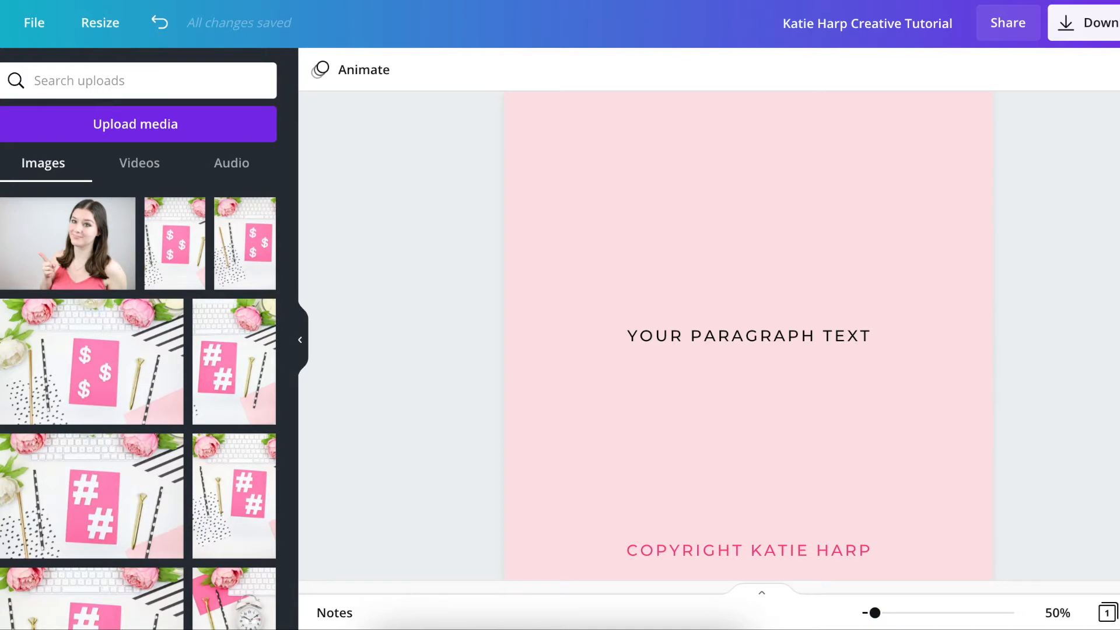
- Add a heading text box and place it above the paragraph text
scroll(132, 220, down, 2)
scroll(135, 220, up, 2)
click(210, 175)
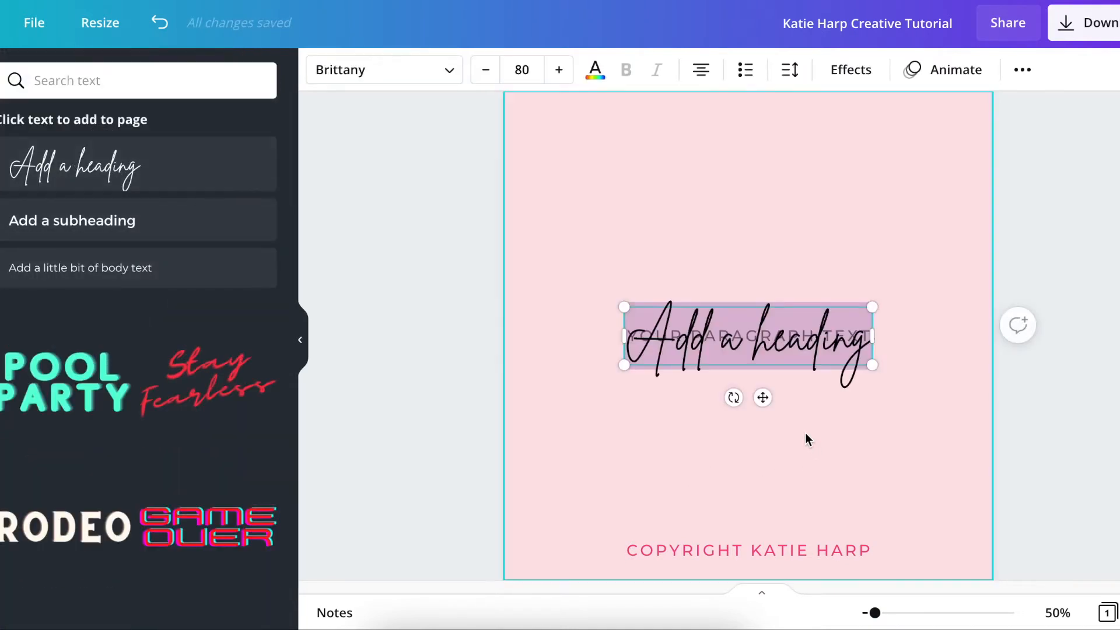
drag(761, 396, 758, 310)
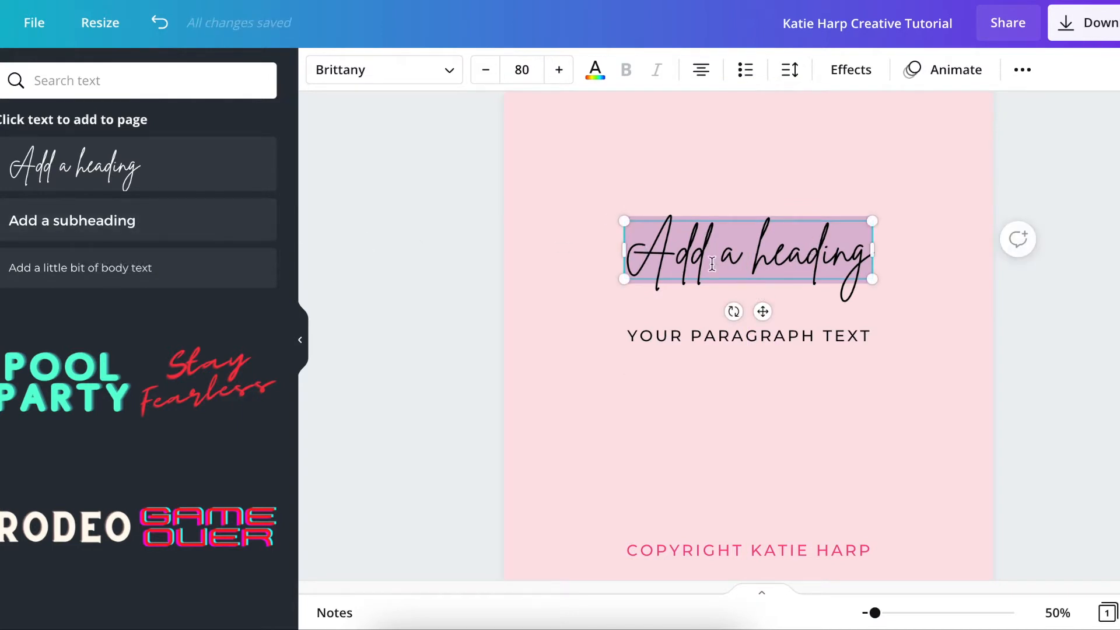
- Add a subheading below the heading and move the paragraph text underneath it
click(166, 224)
drag(768, 332, 765, 441)
click(808, 334)
drag(802, 343, 799, 468)
- Delete the subheading and the heading from the page
click(779, 401)
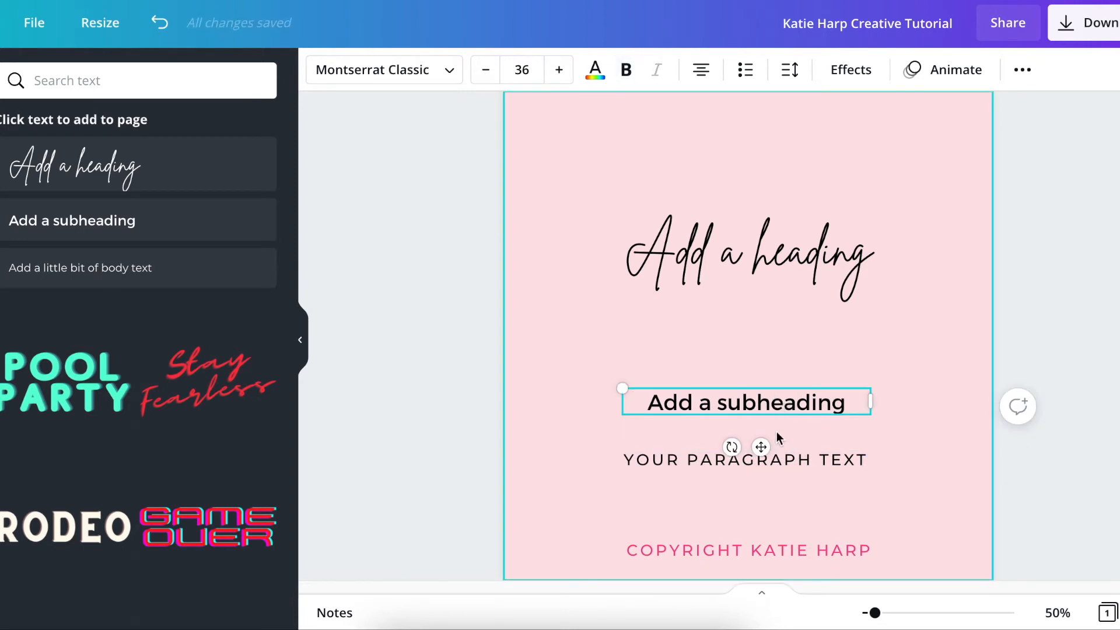
key(Delete)
click(805, 262)
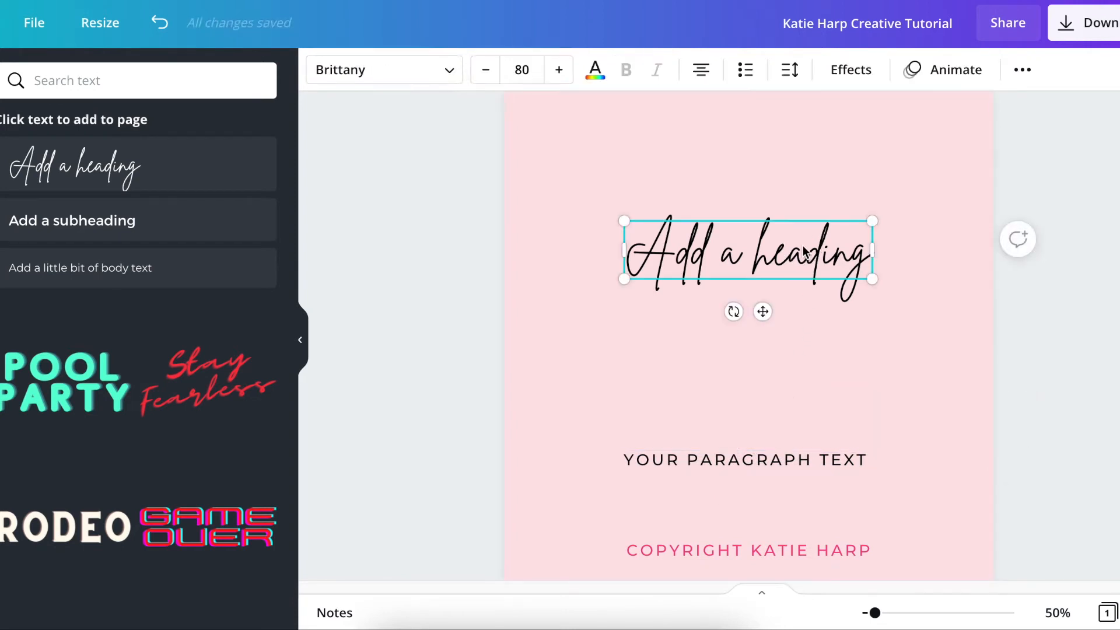
key(Delete)
- Move the paragraph text up toward the middle of the page and set its font size to 28
click(819, 461)
drag(770, 497, 764, 405)
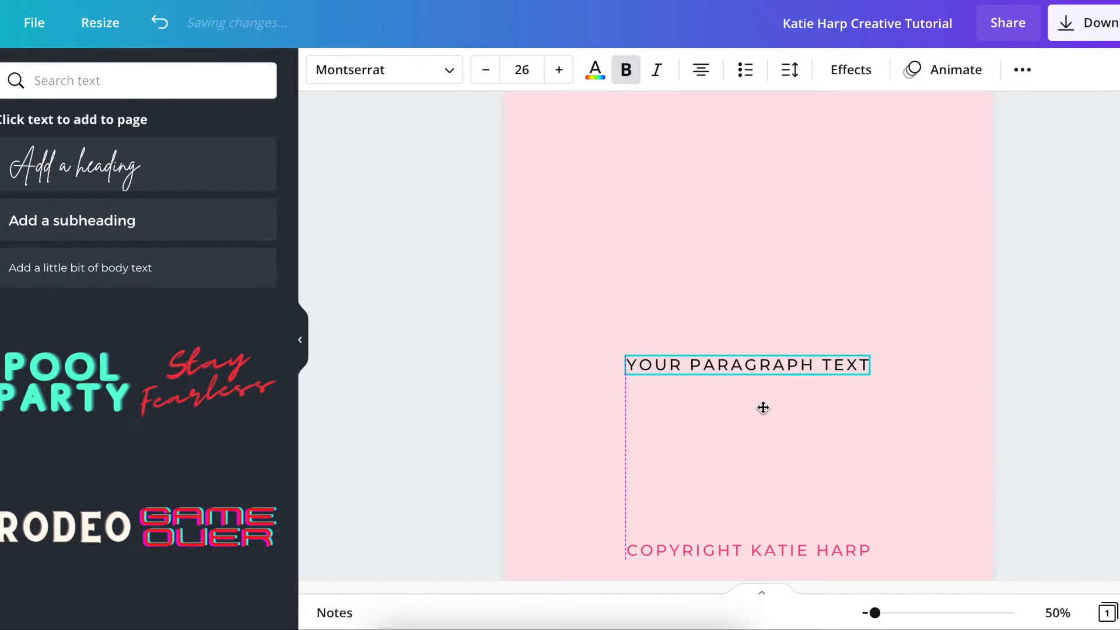
click(559, 70)
click(559, 70)
click(468, 349)
- Align the paragraph text to the page's horizontal center
click(701, 373)
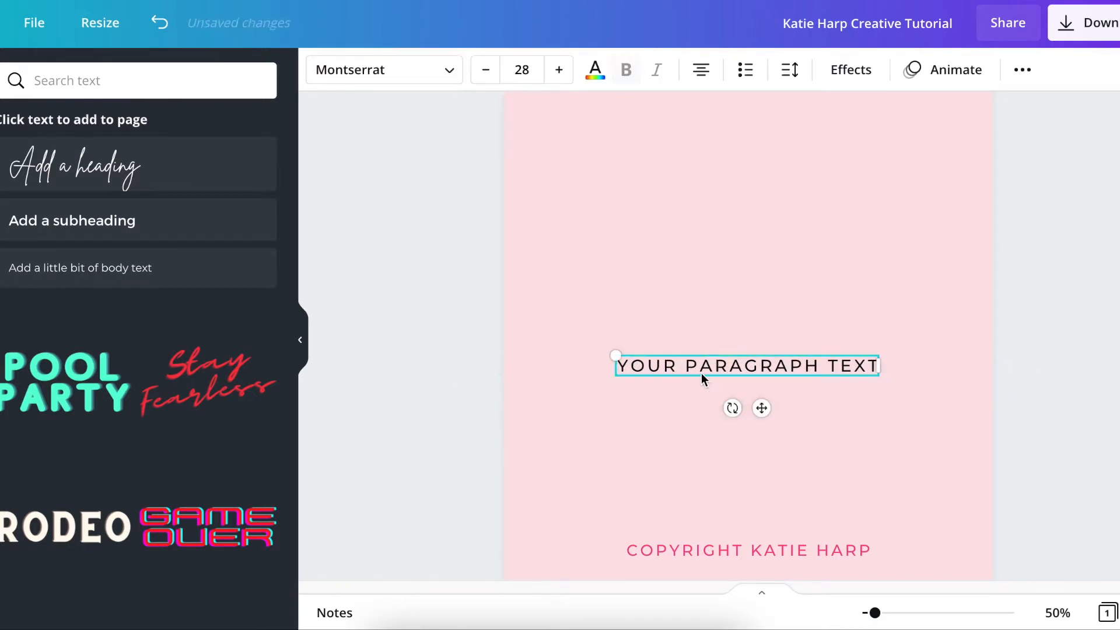
click(1015, 76)
click(807, 122)
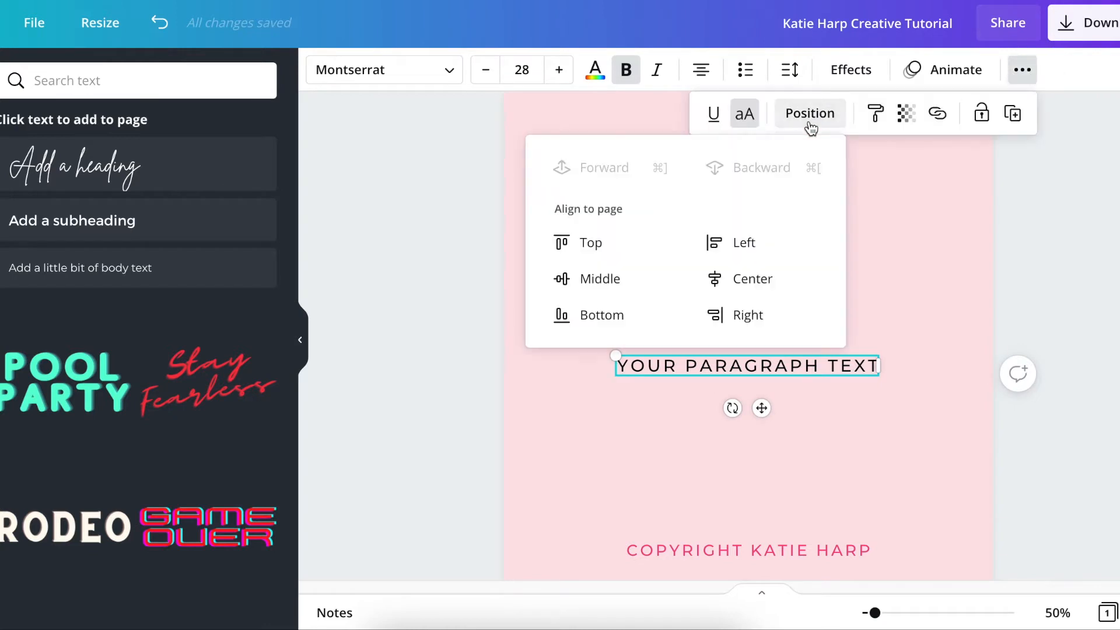
click(777, 283)
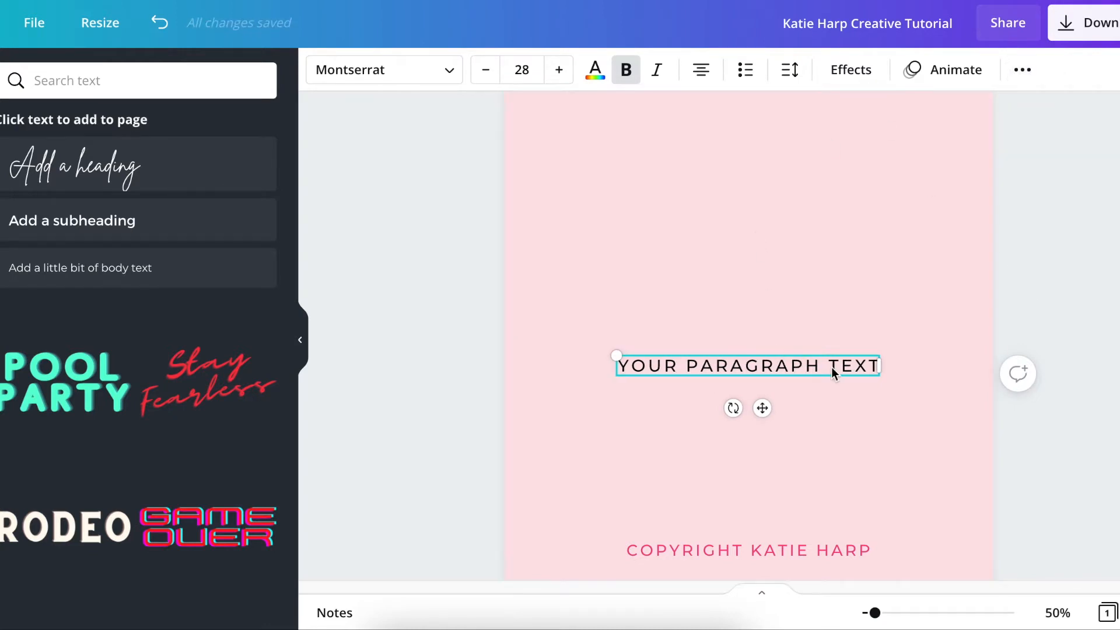
- Preview the text and page animation presets for the paragraph text, keeping its animation set to None
click(939, 76)
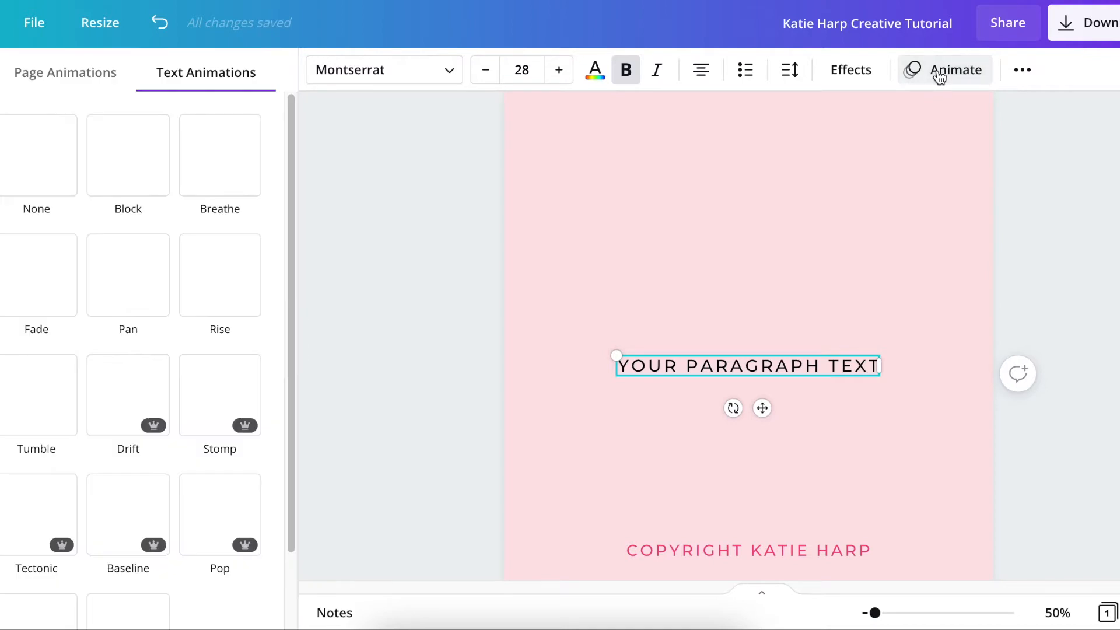
click(95, 242)
scroll(97, 242, down, 2)
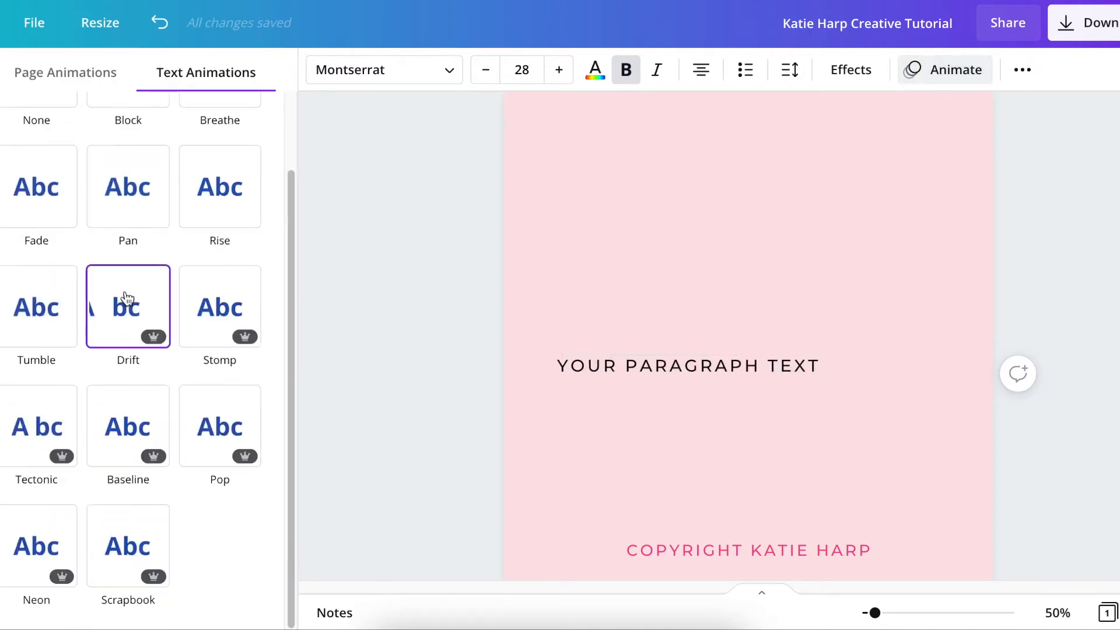
scroll(156, 260, up, 2)
scroll(169, 246, down, 2)
click(182, 432)
scroll(92, 181, up, 2)
click(36, 157)
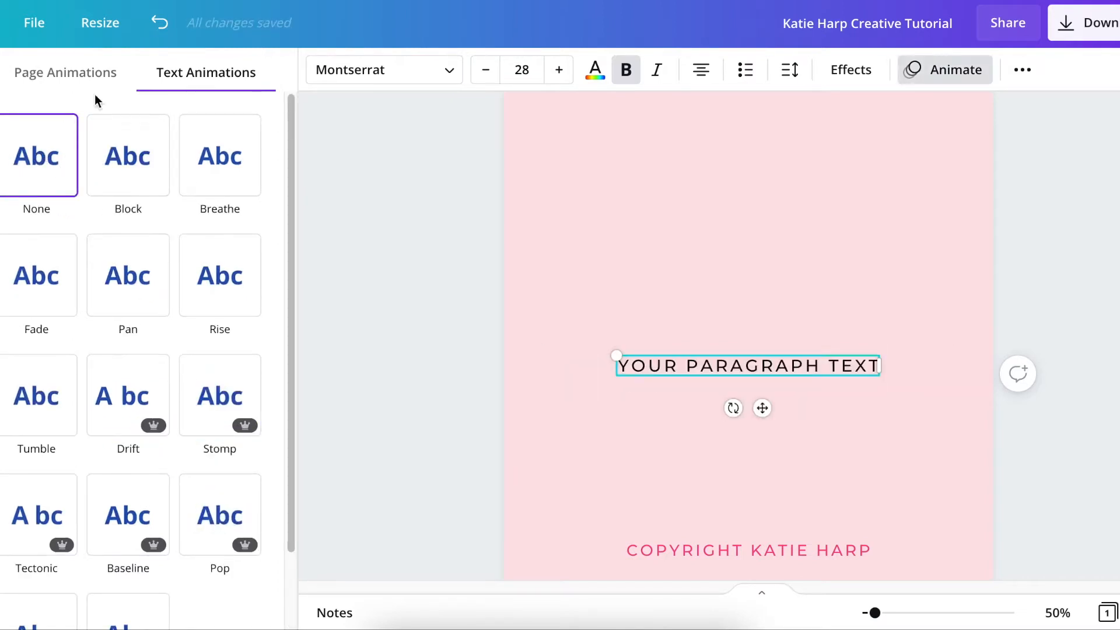
click(72, 76)
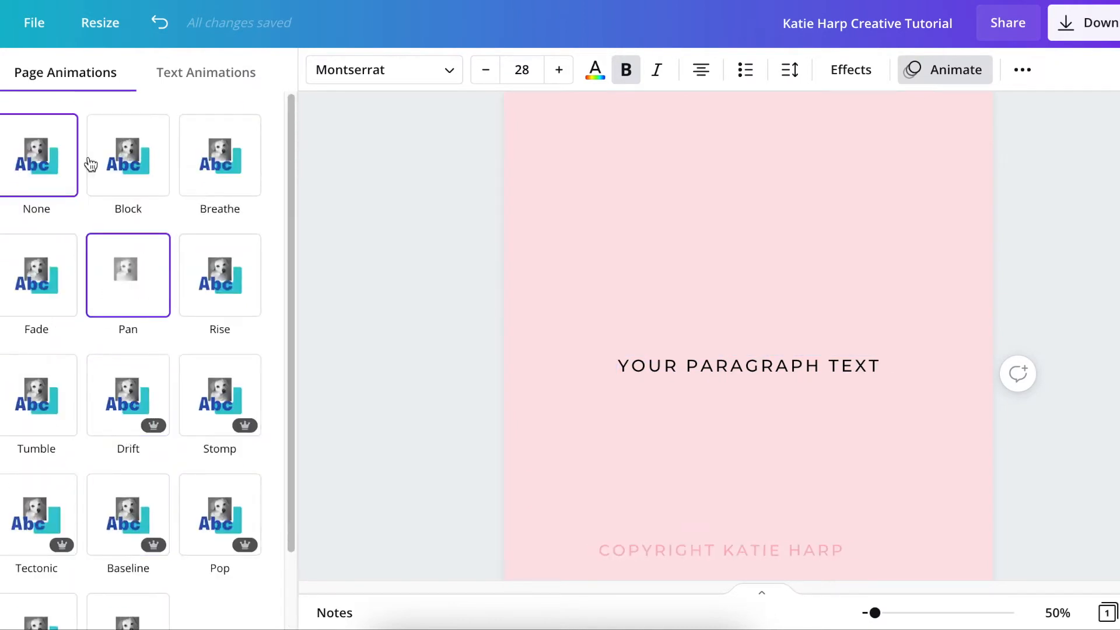
click(169, 78)
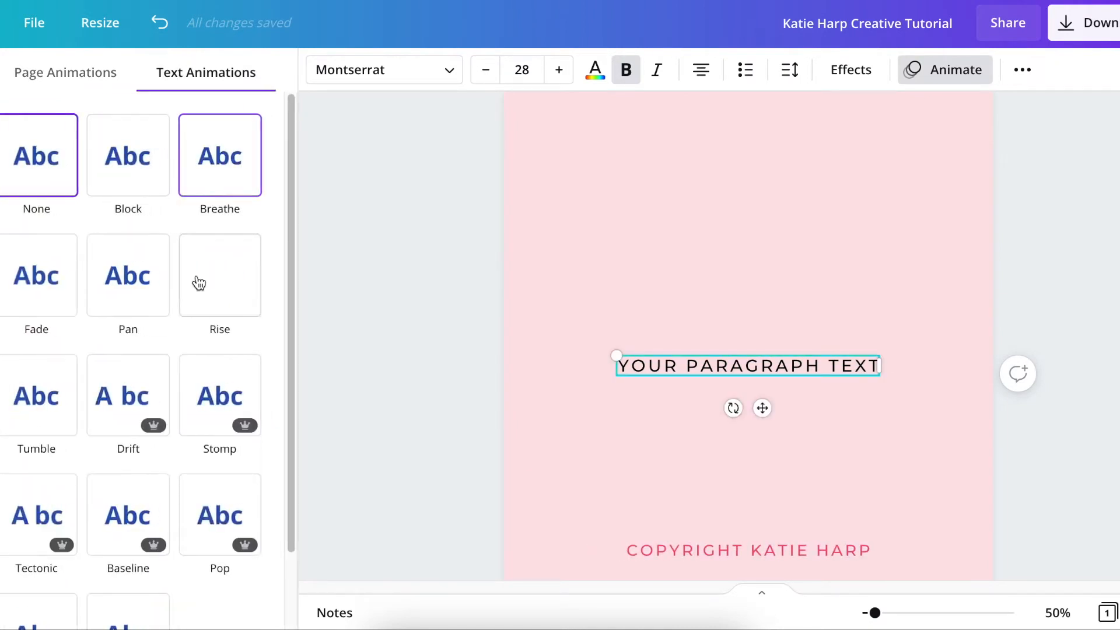
- Try the Block, Breathe, Fade, Pan and Tumble text animations on the paragraph text
click(125, 162)
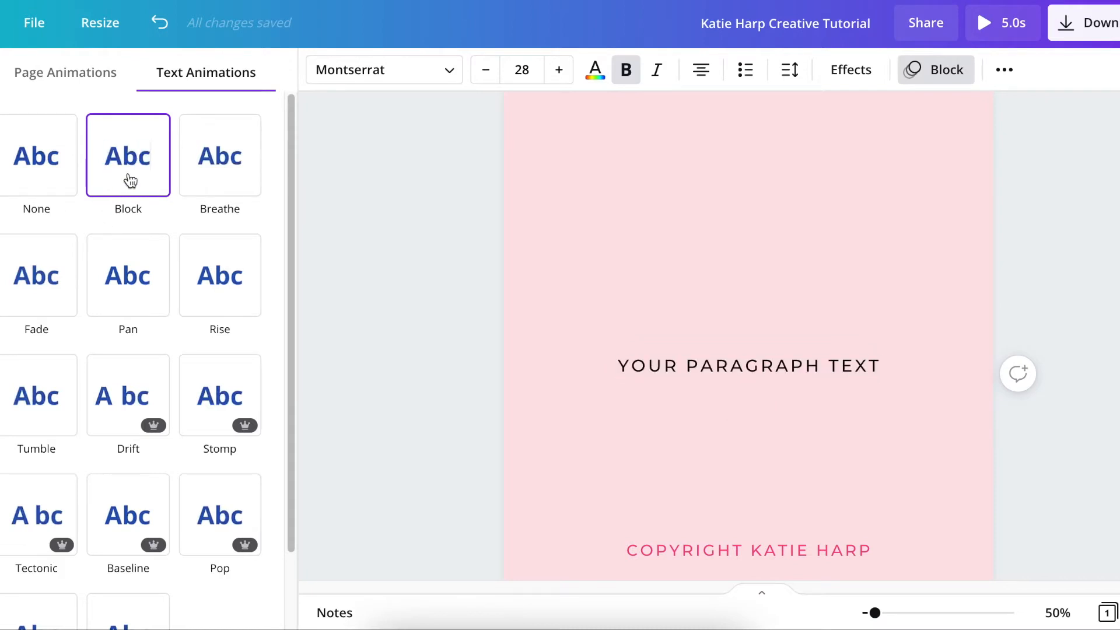
click(197, 183)
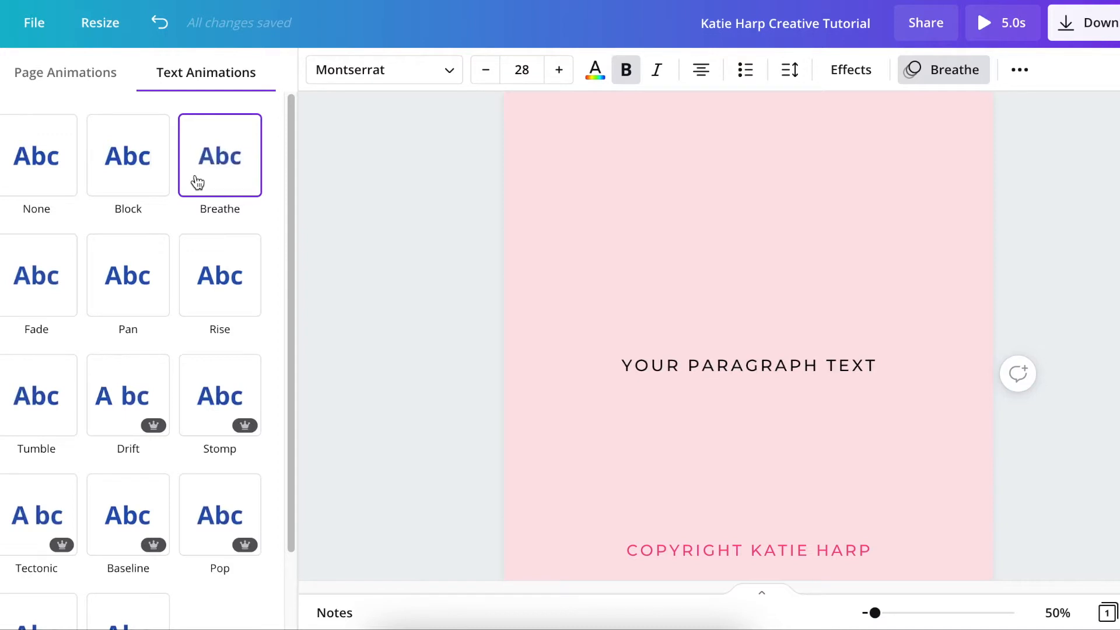
click(21, 288)
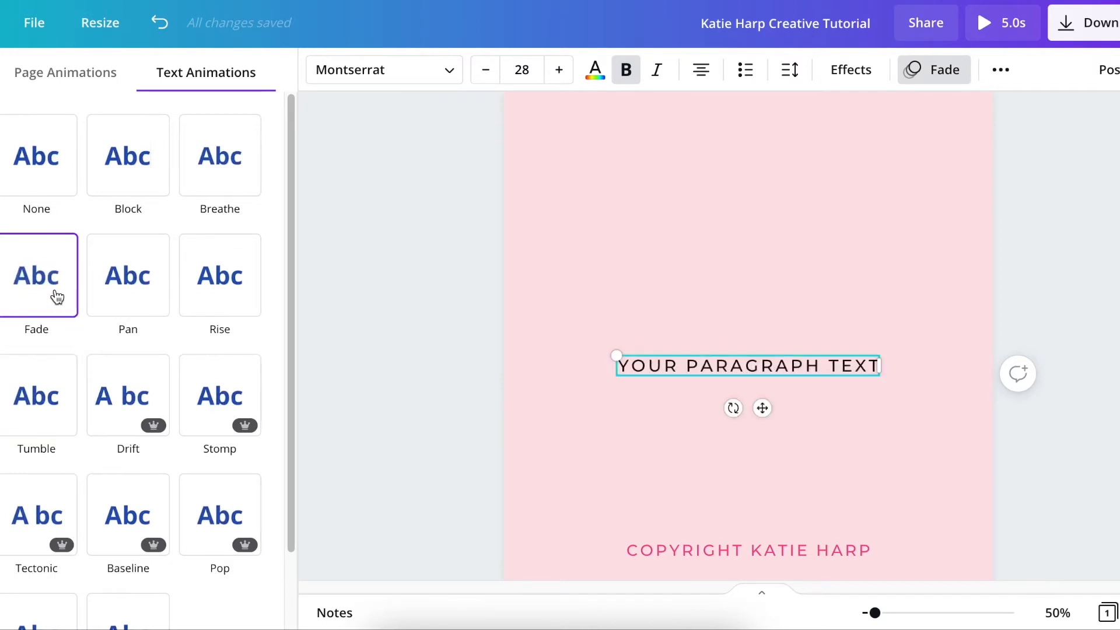
click(143, 293)
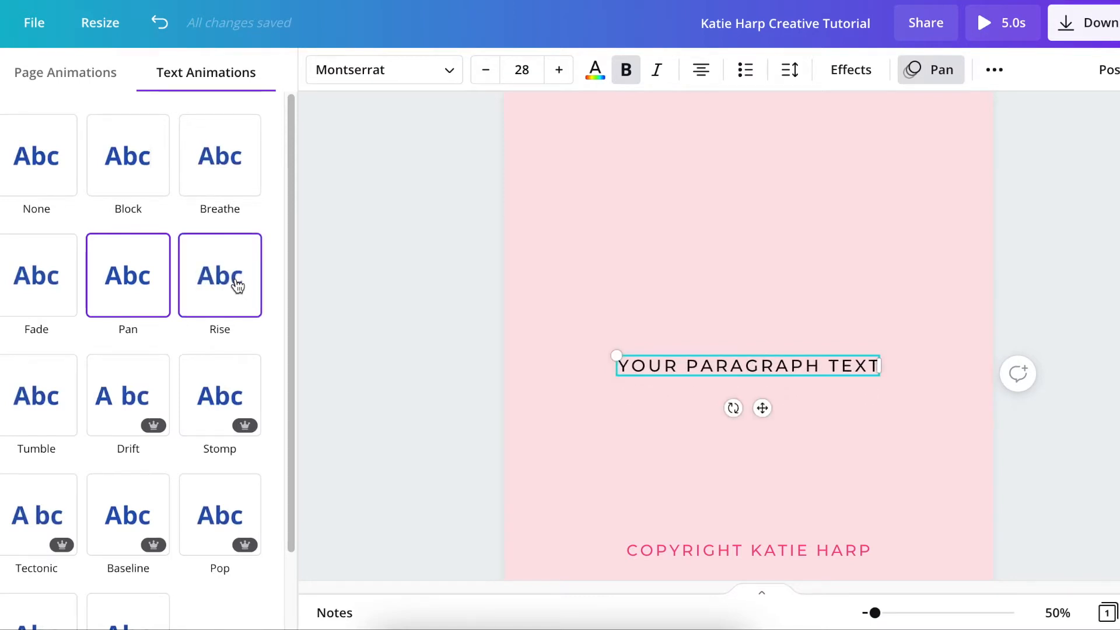
click(41, 396)
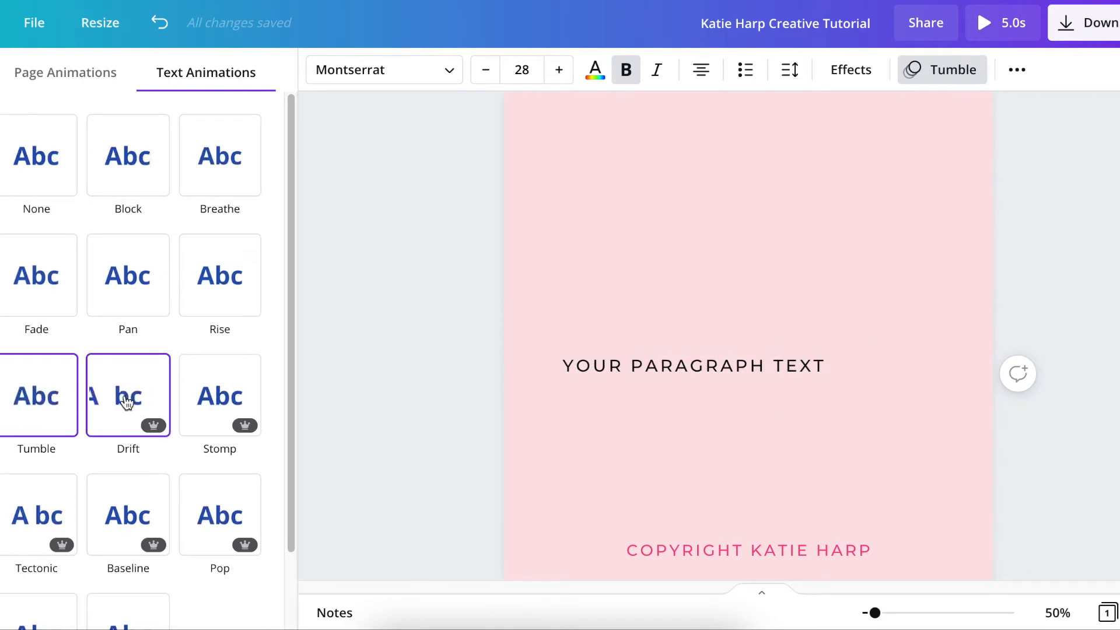
- Try the Drift, Stomp and Tectonic text animations on the paragraph text
scroll(126, 396, down, 2)
click(129, 328)
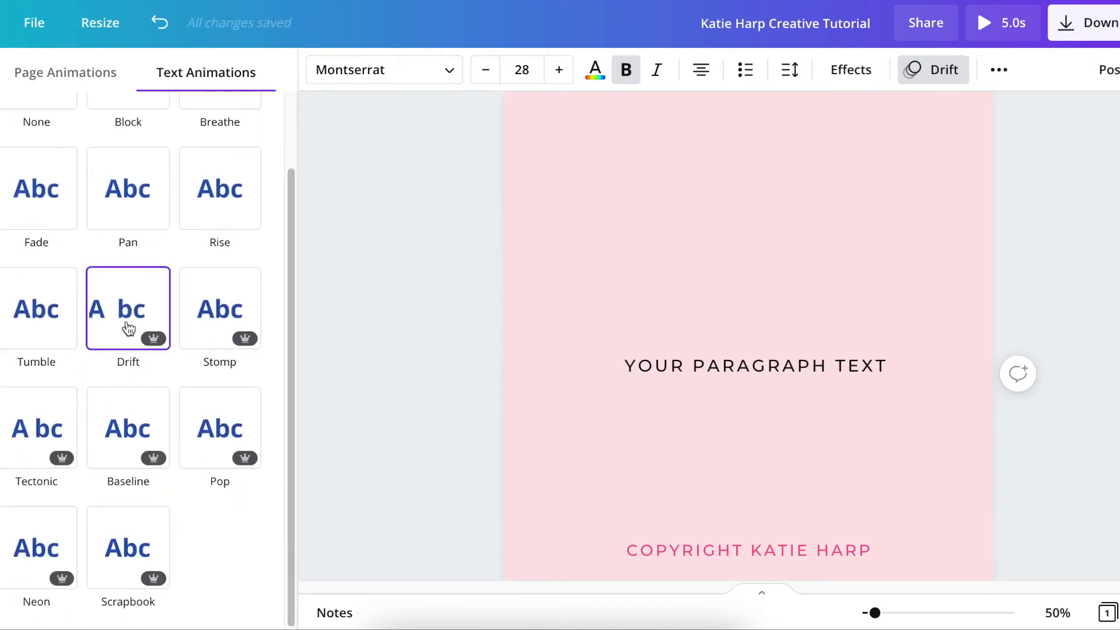
click(210, 317)
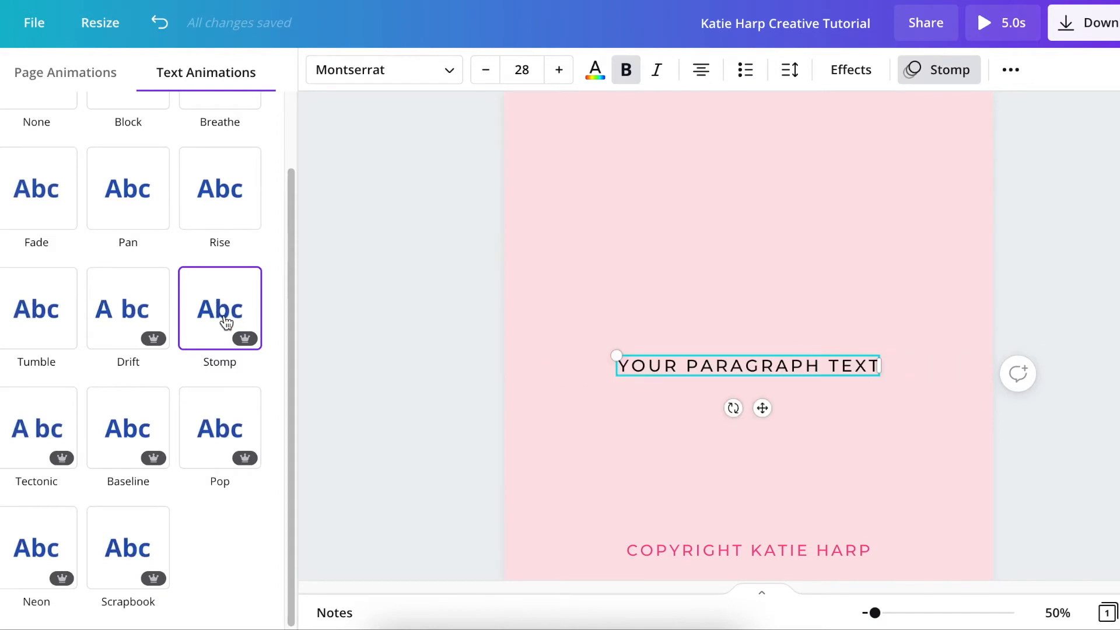
click(23, 443)
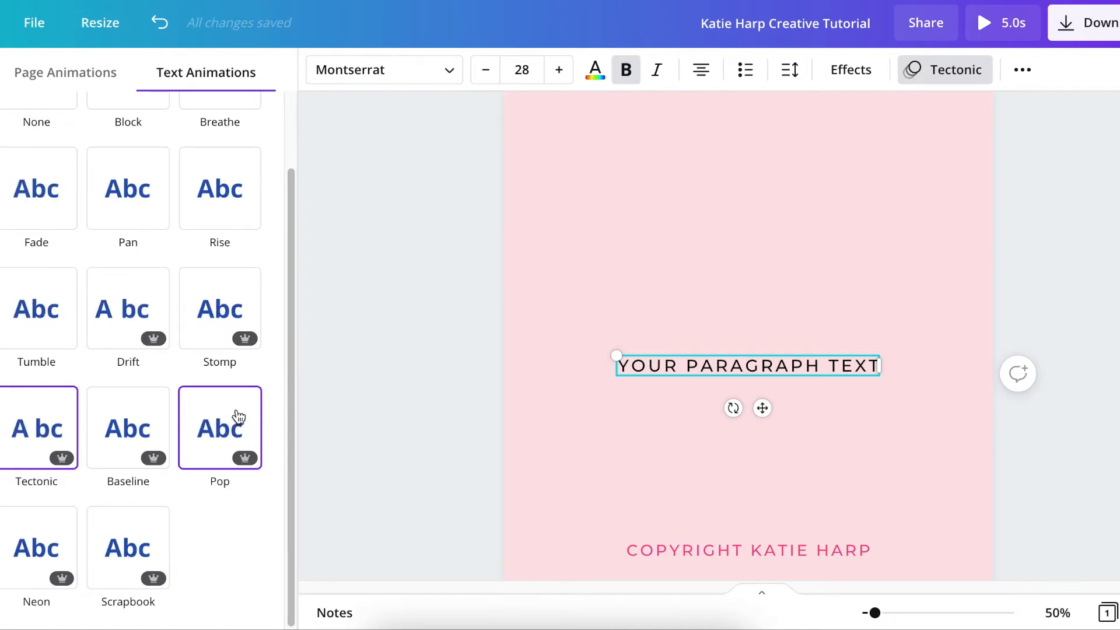
- Try the Neon animation on the paragraph text and set its animation to Scrapbook
scroll(238, 417, up, 2)
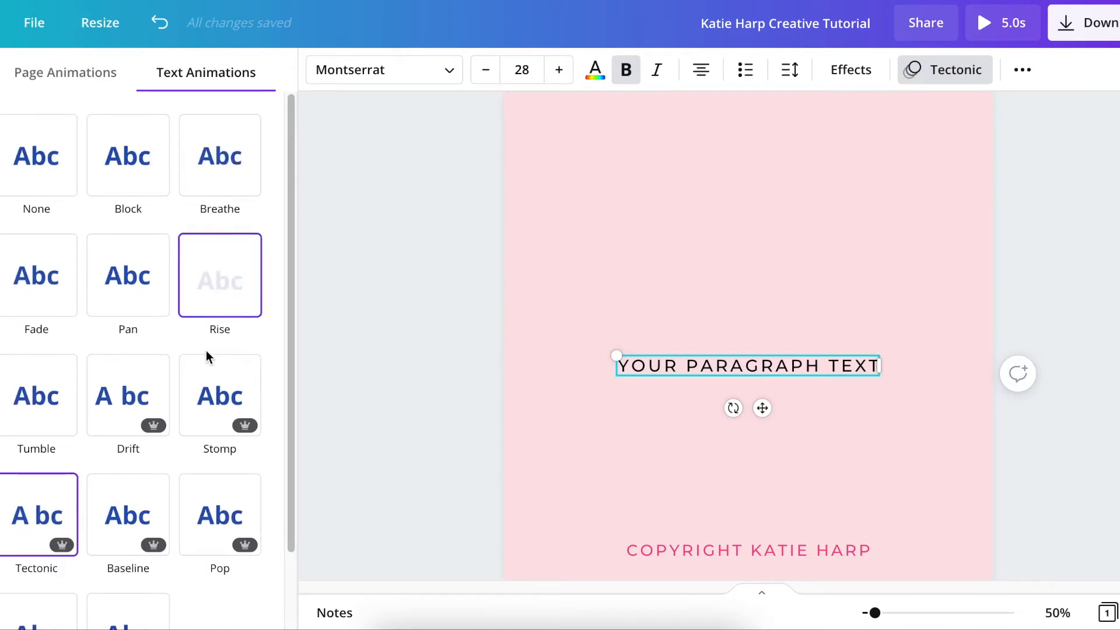
scroll(181, 347, down, 2)
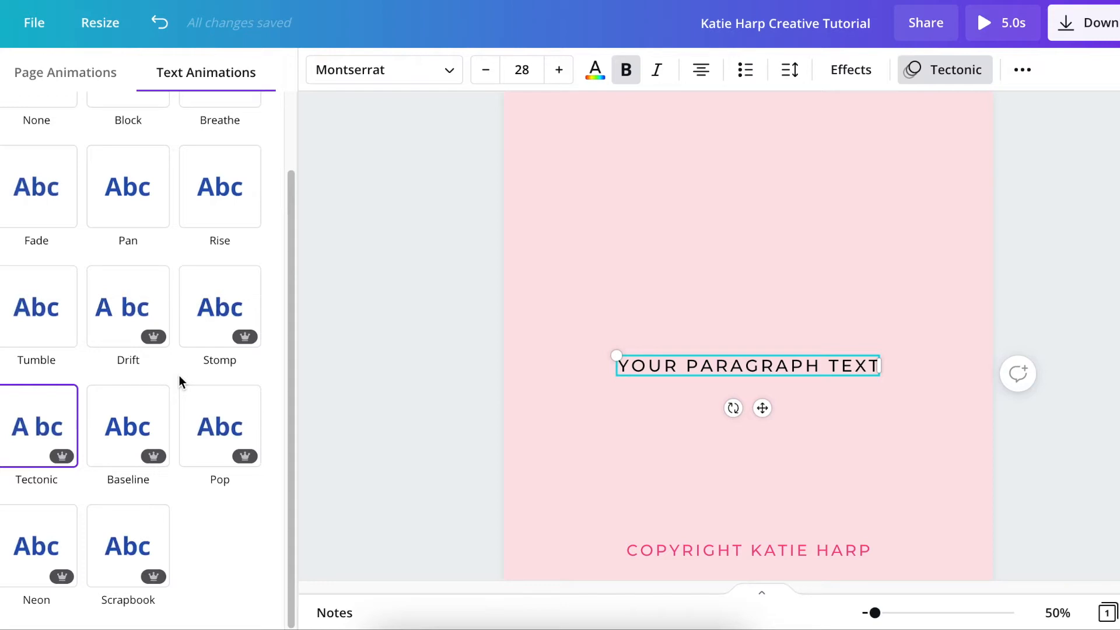
click(31, 553)
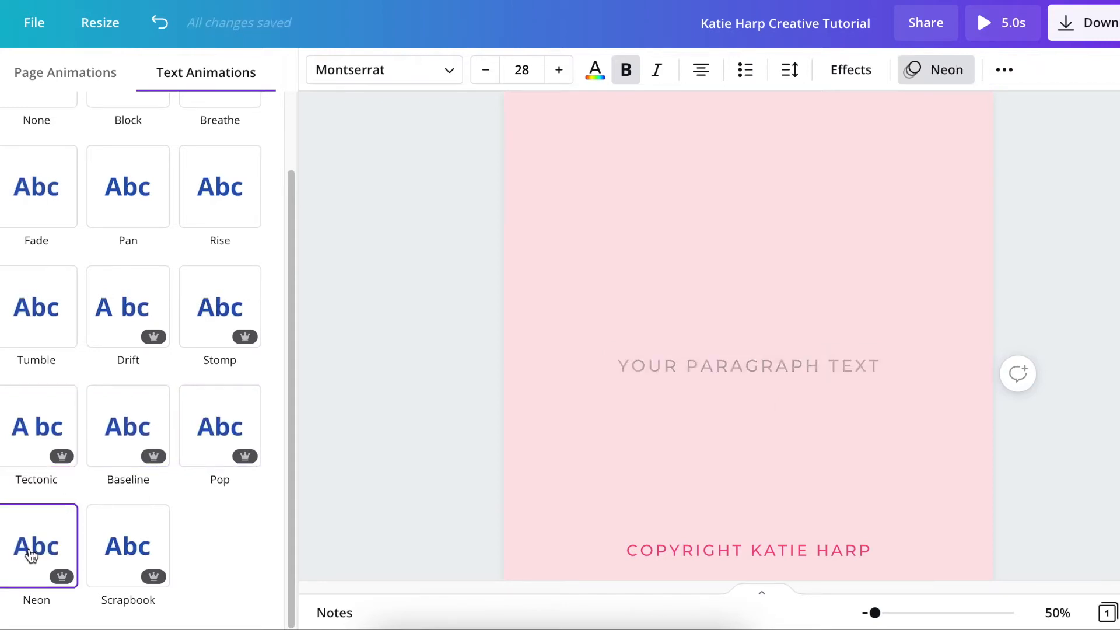
click(133, 549)
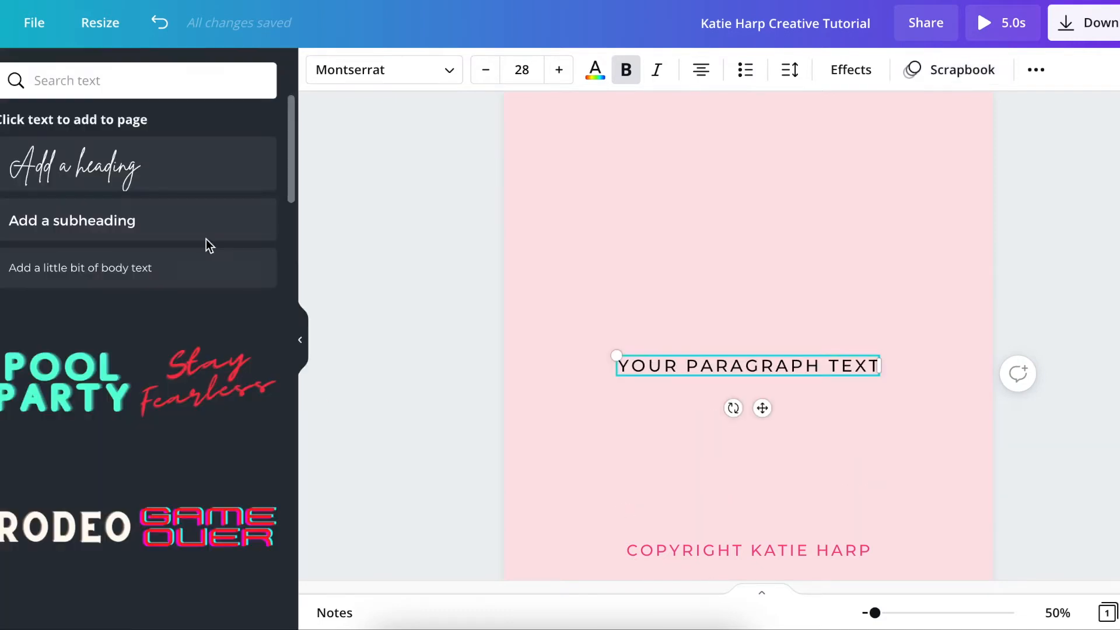
- Add a heading text box and position it just above the animated paragraph text
click(198, 169)
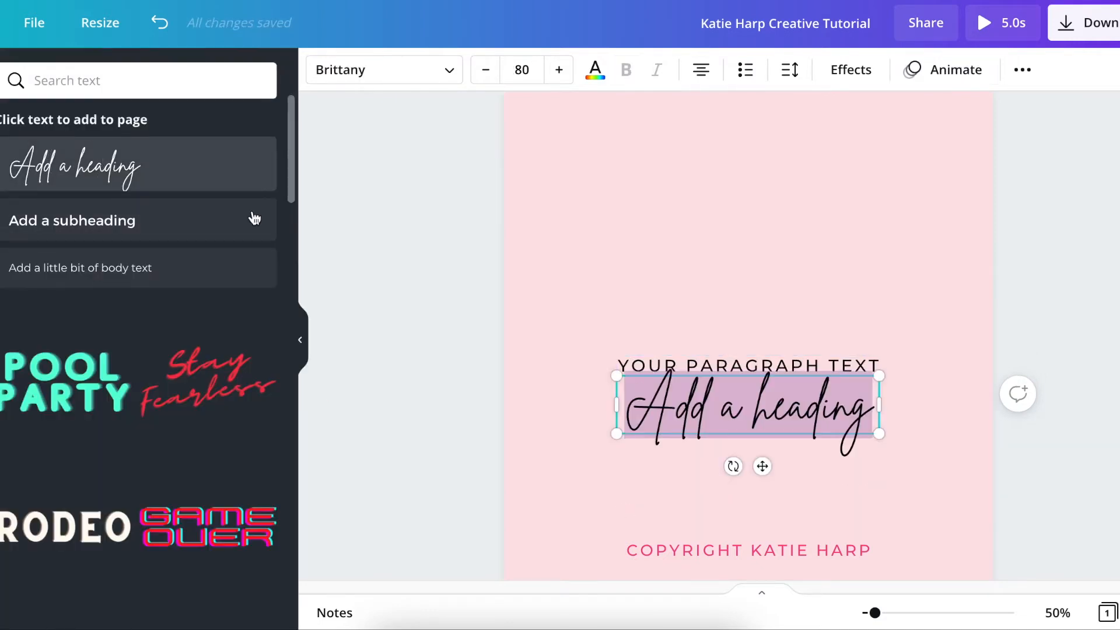
drag(763, 465, 763, 347)
click(957, 278)
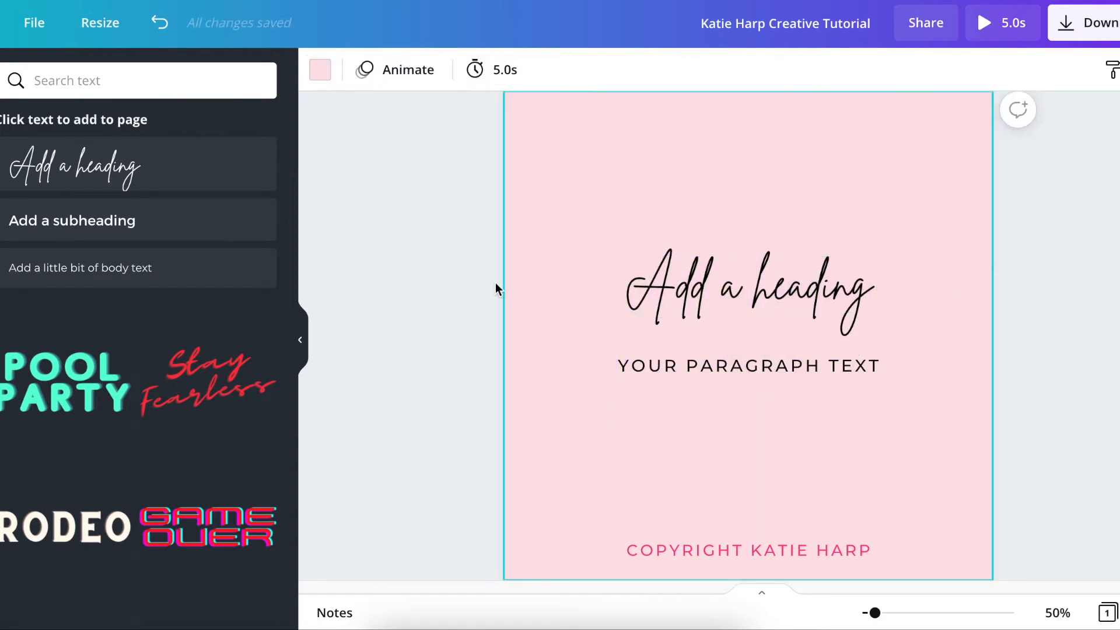
- Add a subheading below the heading and arrange the paragraph text beneath it with an even gap
click(812, 365)
drag(782, 389, 782, 489)
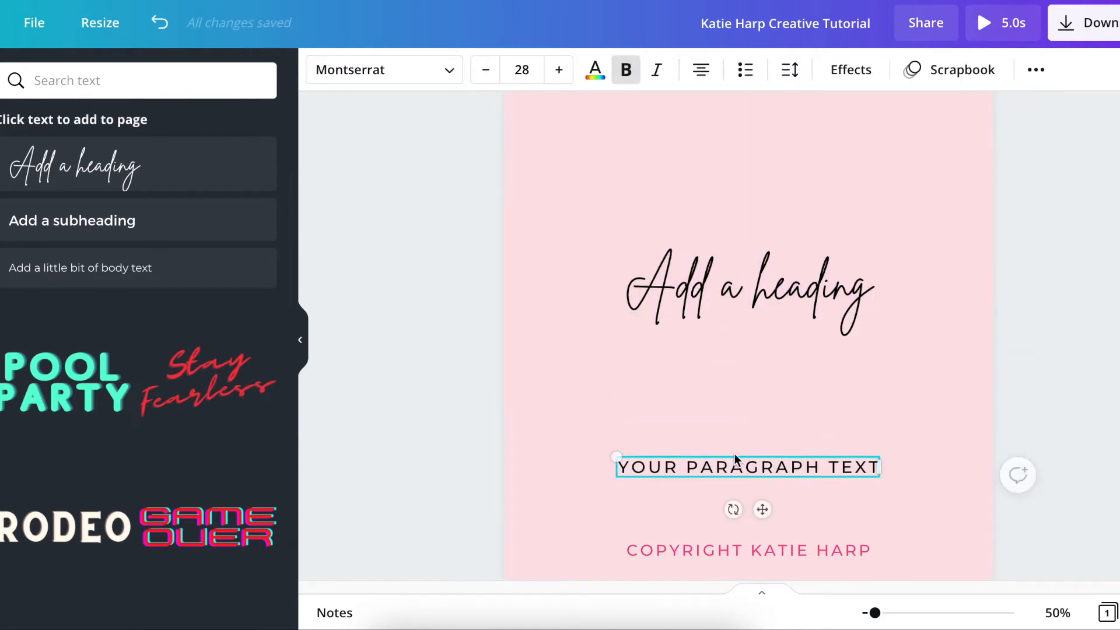
click(221, 233)
drag(763, 535, 762, 417)
click(825, 473)
drag(824, 473, 826, 447)
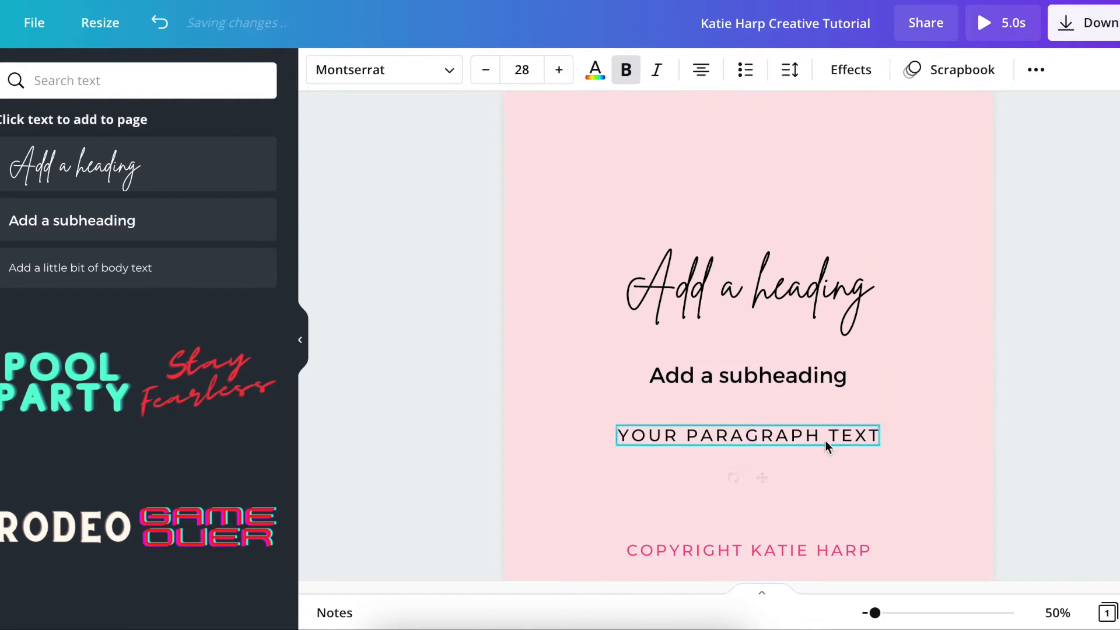
- Nudge the subheading slightly closer to the heading
click(1007, 257)
click(791, 281)
click(856, 197)
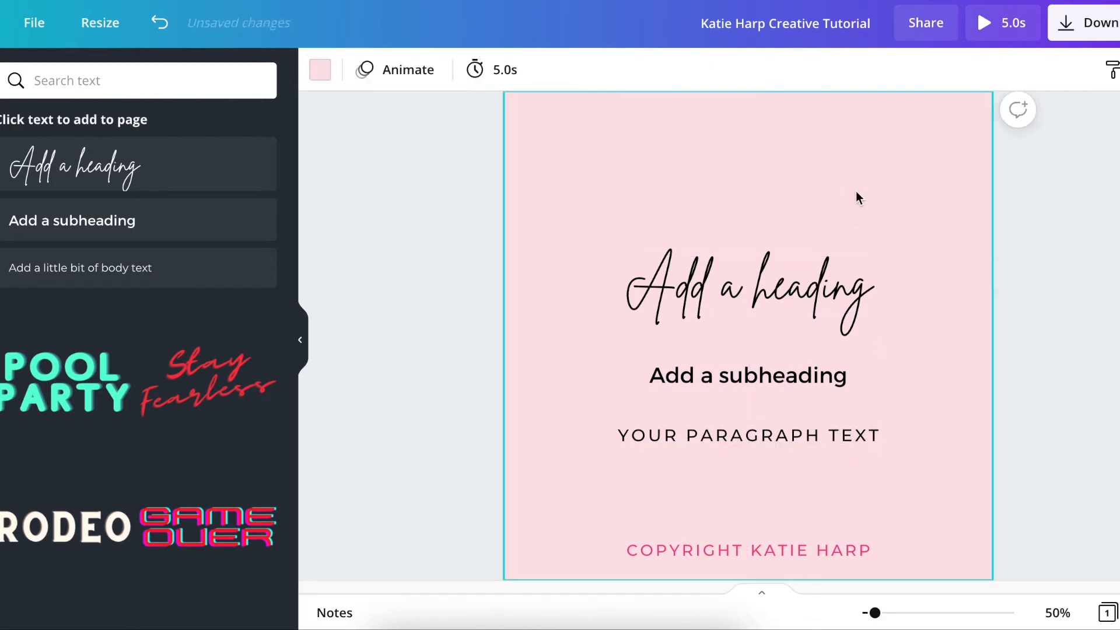
click(754, 376)
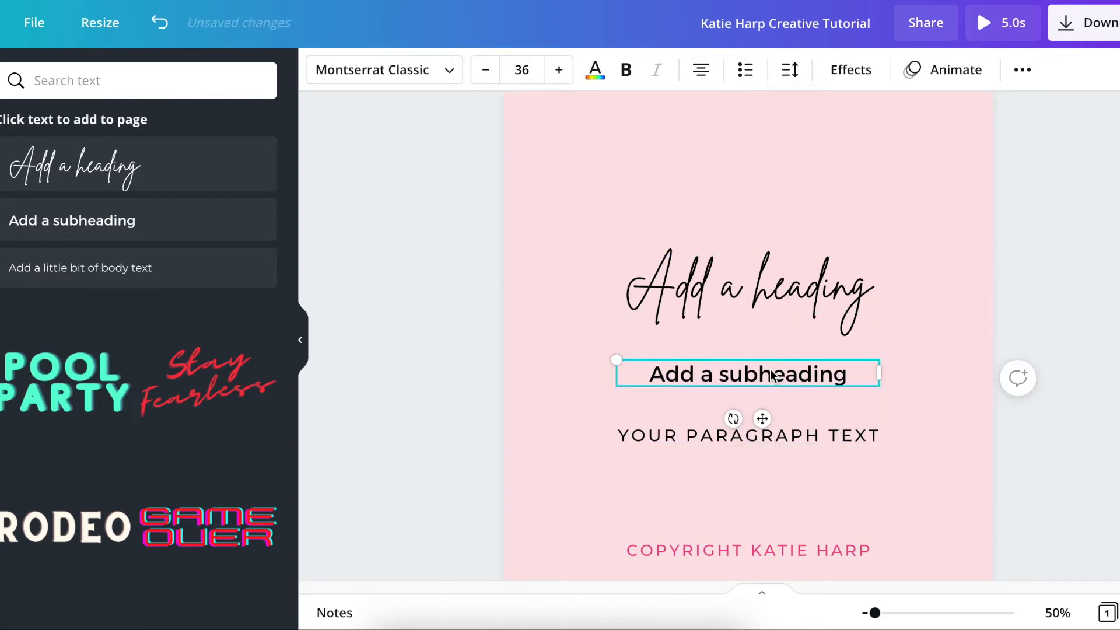
- Try the Breathe text animation on the heading and set its animation to Block
click(787, 307)
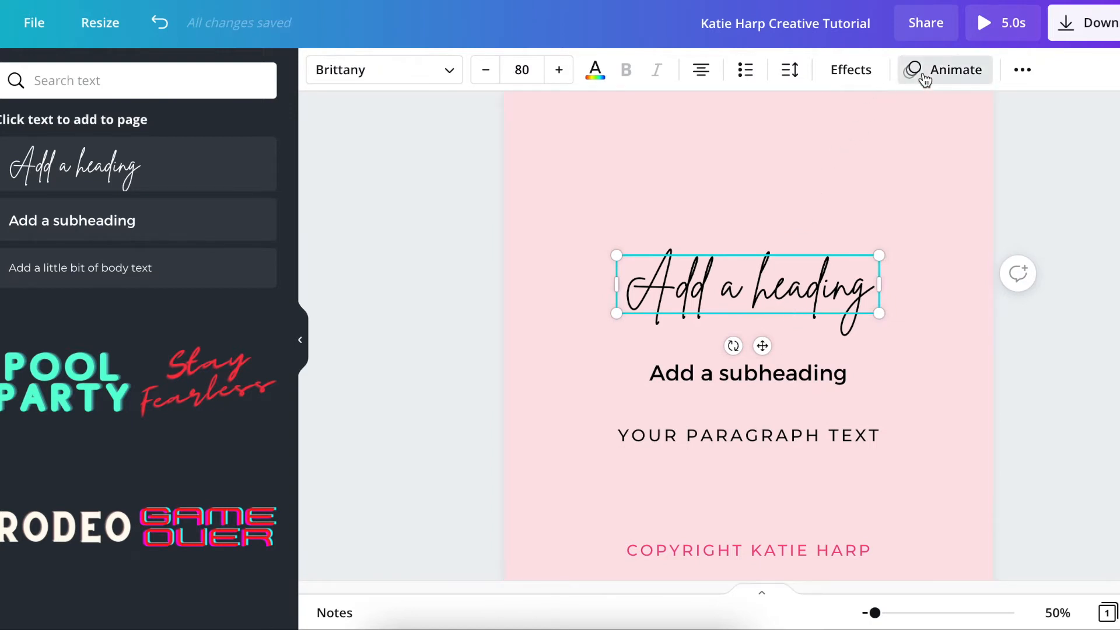
click(924, 74)
click(126, 163)
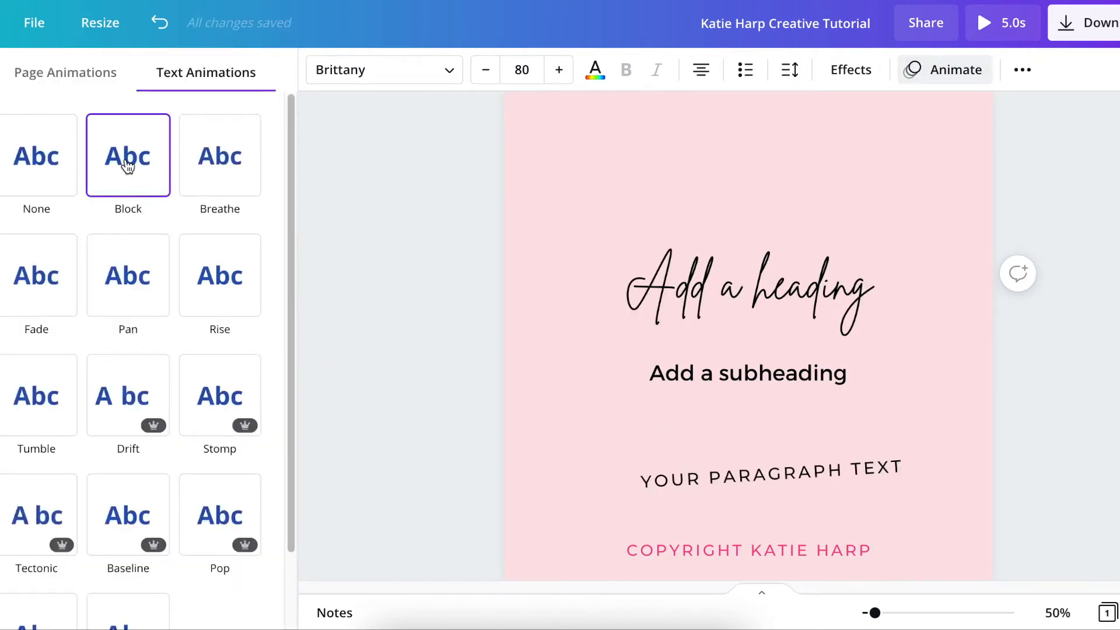
click(218, 167)
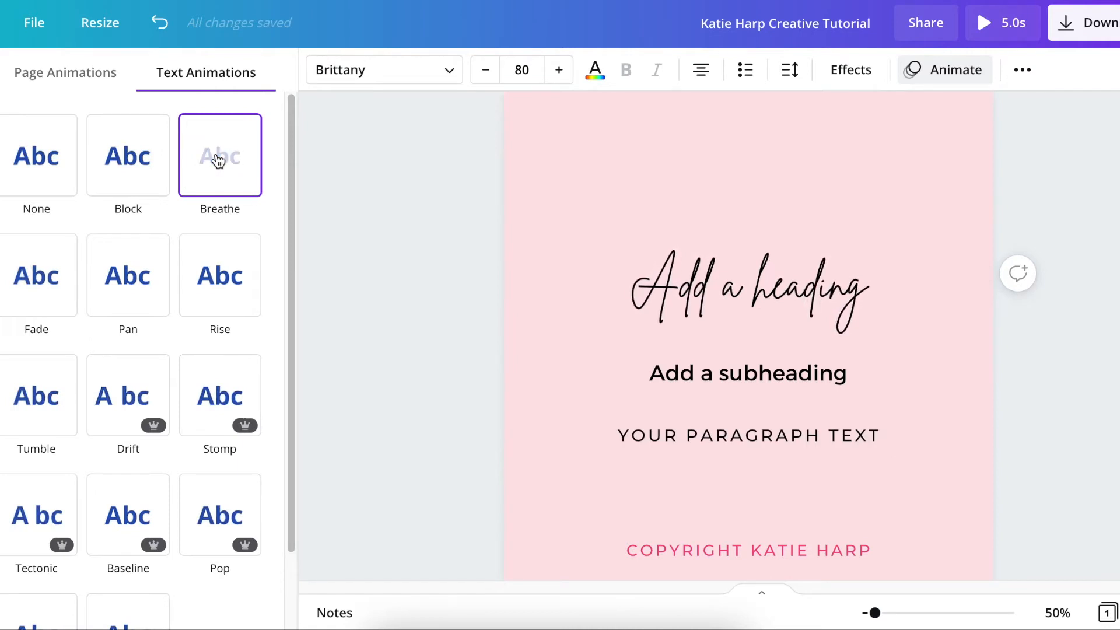
click(127, 160)
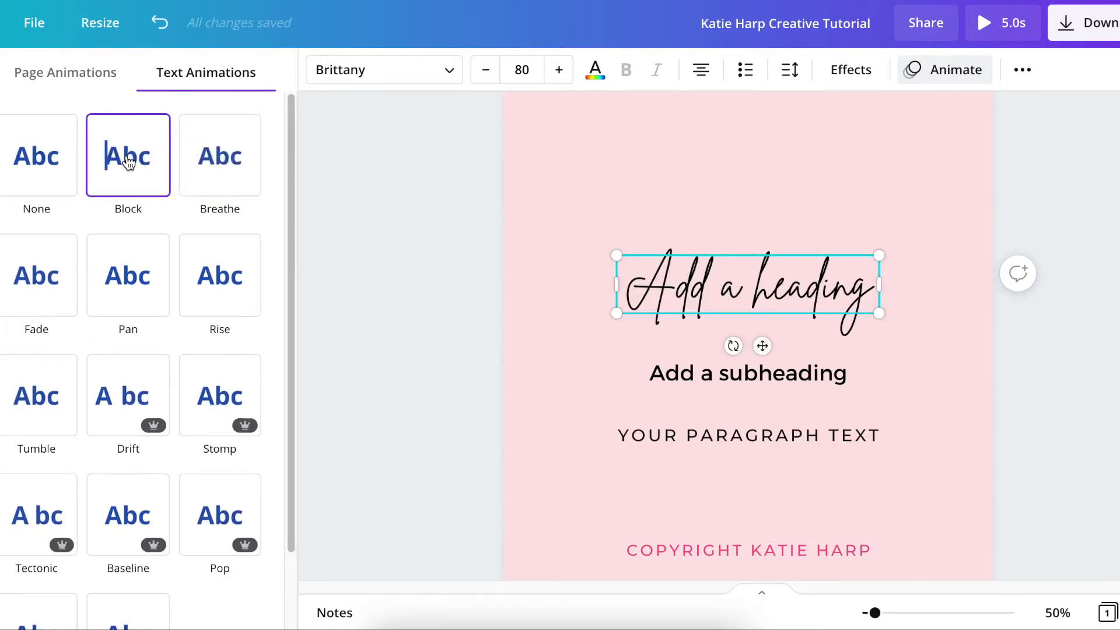
click(140, 167)
click(140, 166)
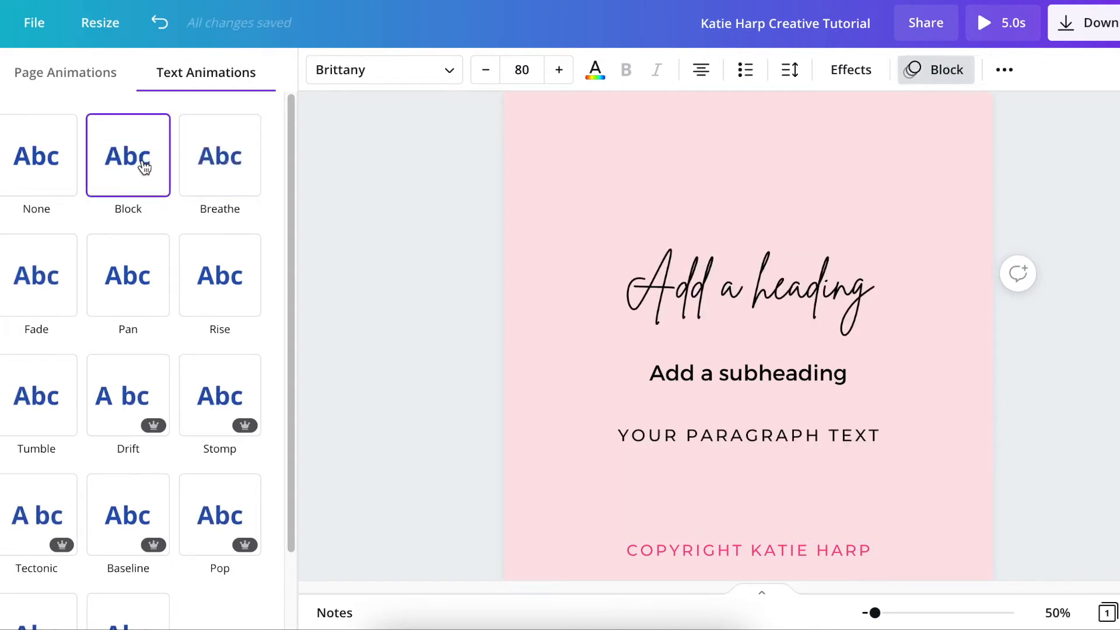
- Change the paragraph text's animation to Tumble
click(657, 438)
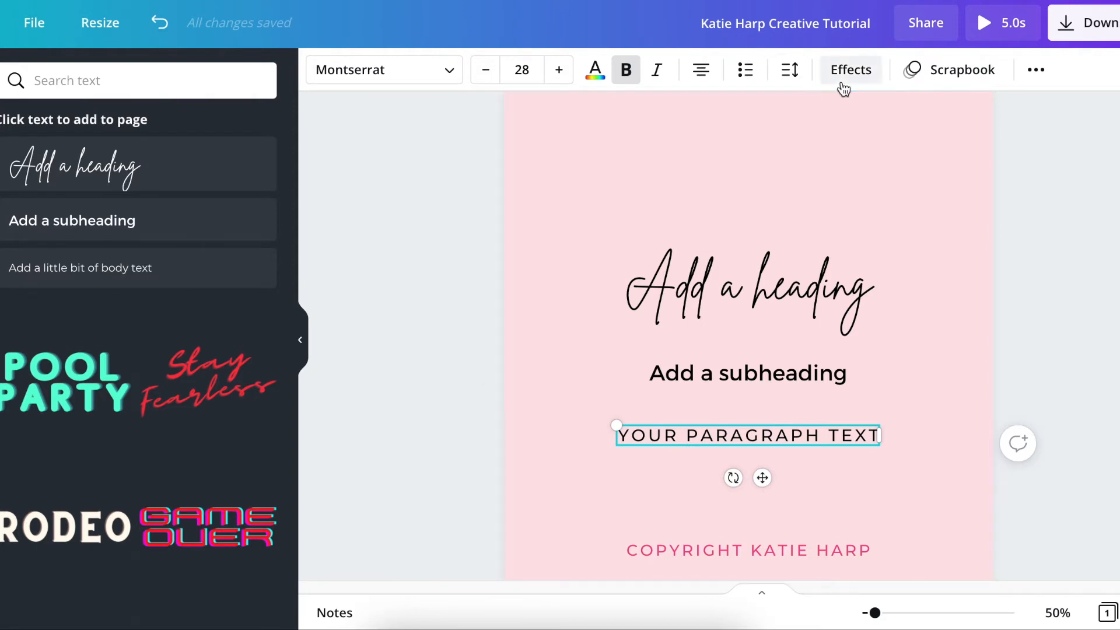
click(866, 74)
click(951, 70)
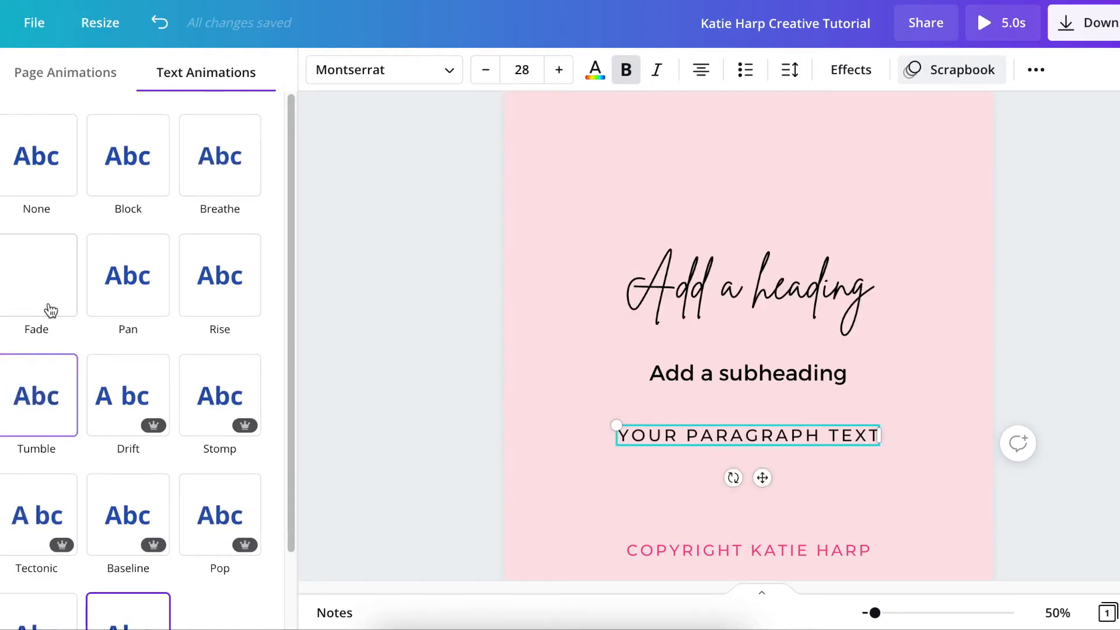
click(37, 384)
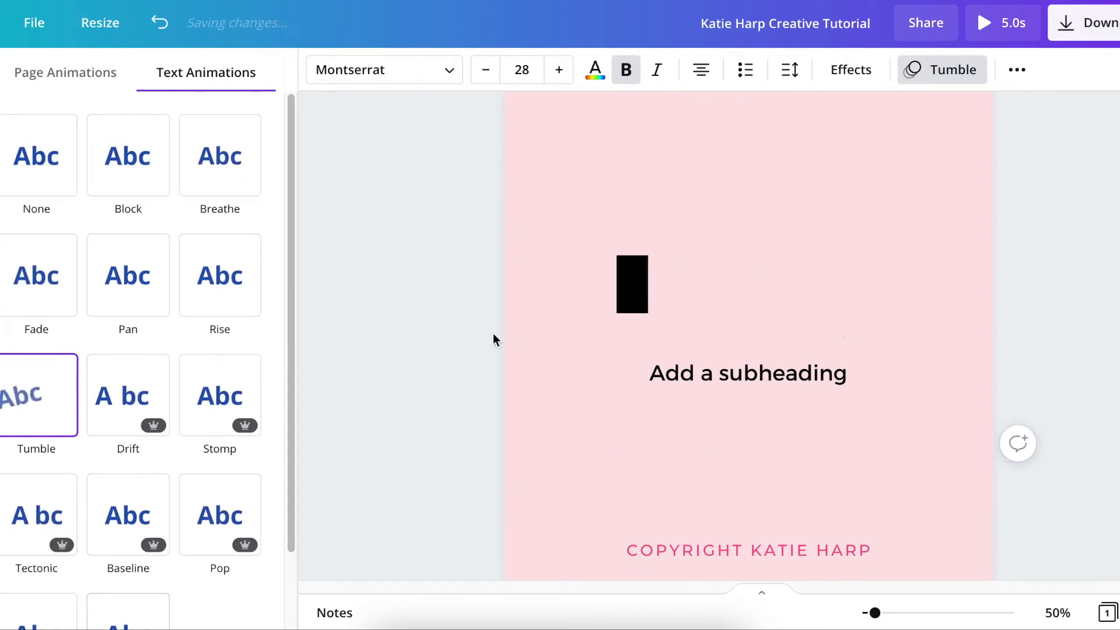
- Try the Stomp text animation on the subheading and set its animation back to None
click(748, 374)
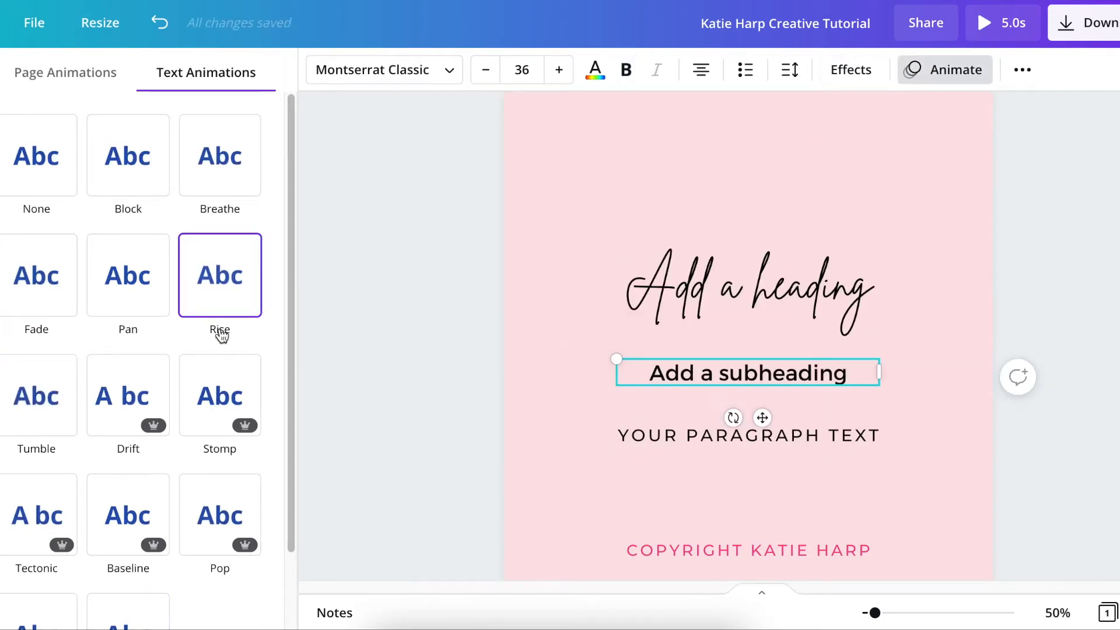
click(251, 390)
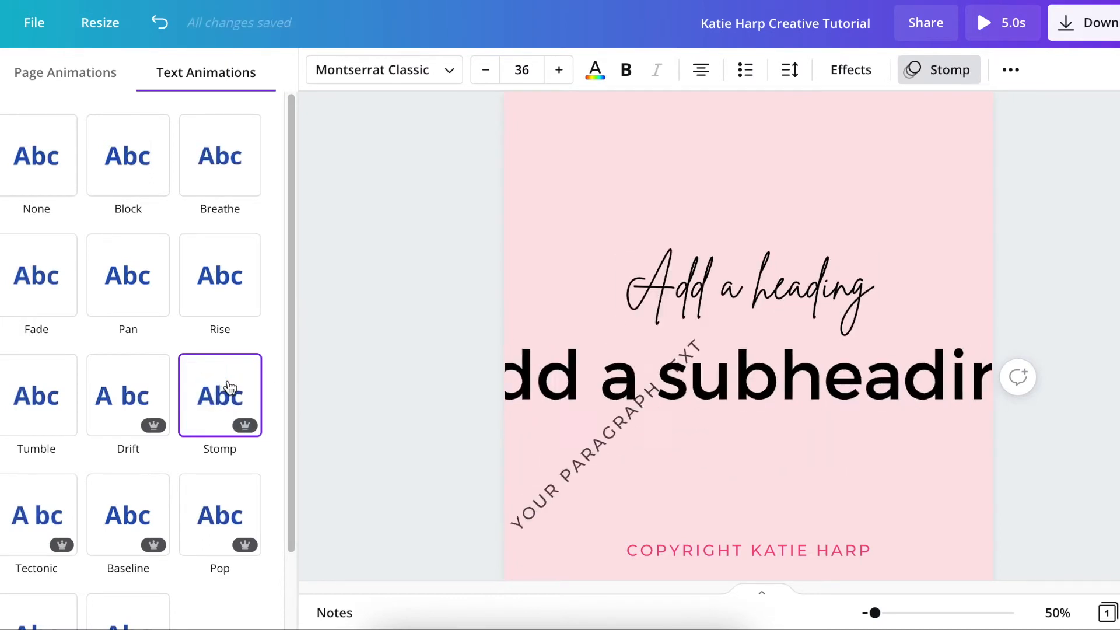
scroll(229, 399, down, 2)
scroll(227, 398, up, 2)
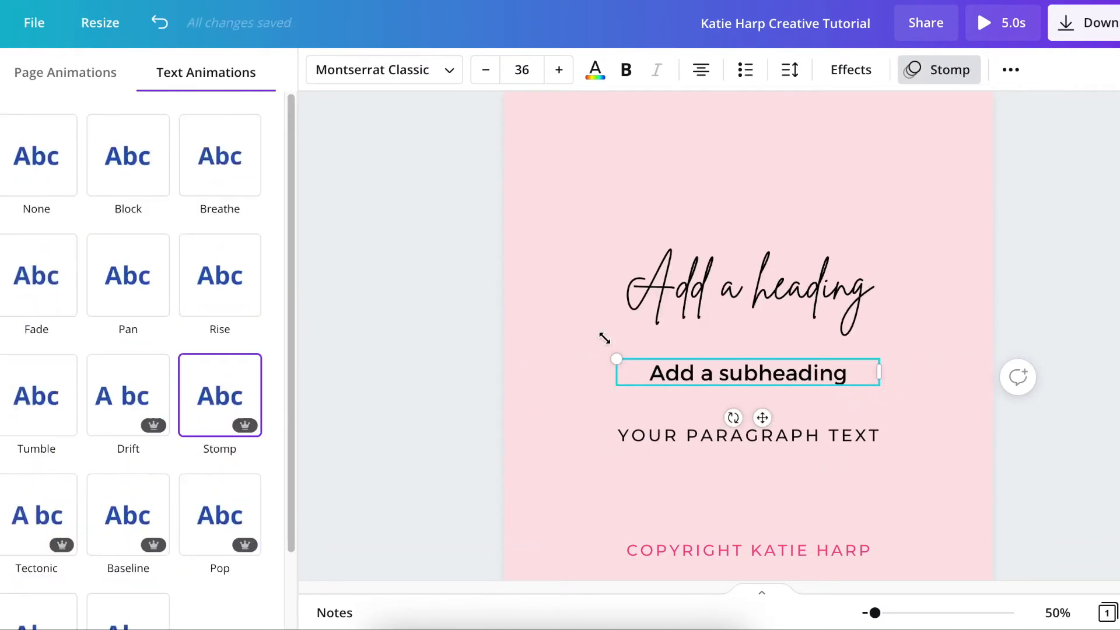
click(58, 170)
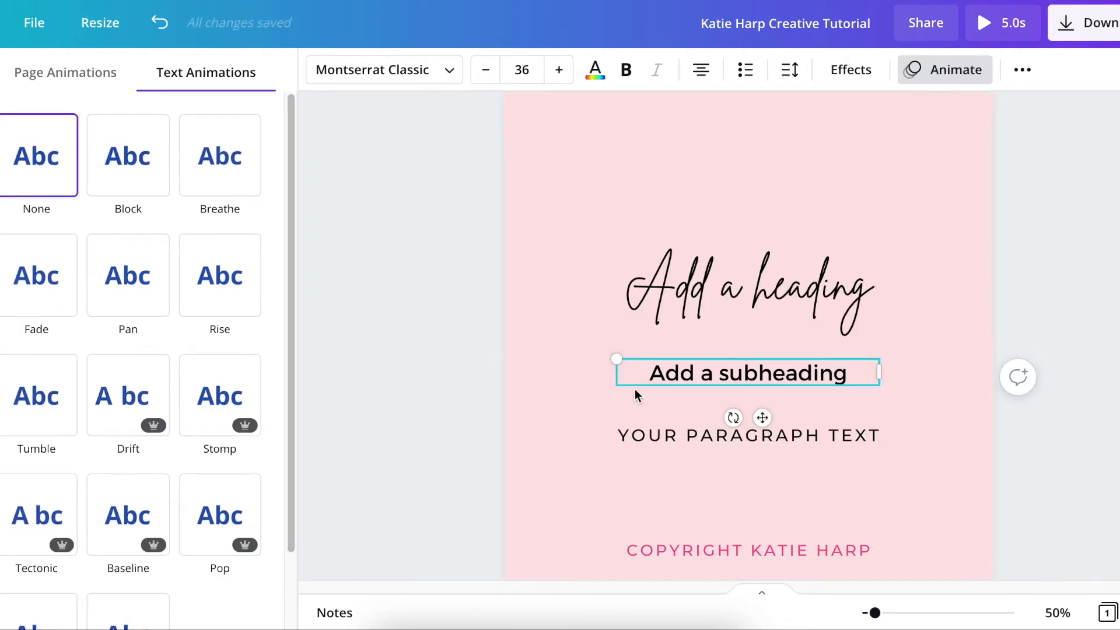
- Remove the text animations from the heading and the paragraph text by setting them to None
click(478, 354)
click(825, 431)
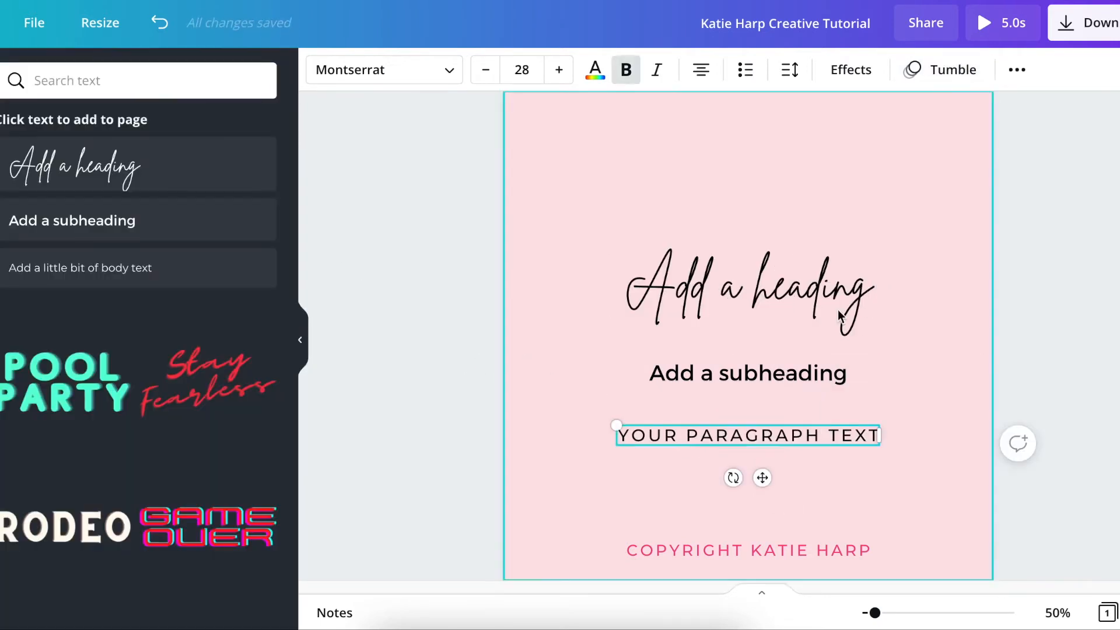
click(847, 290)
click(934, 75)
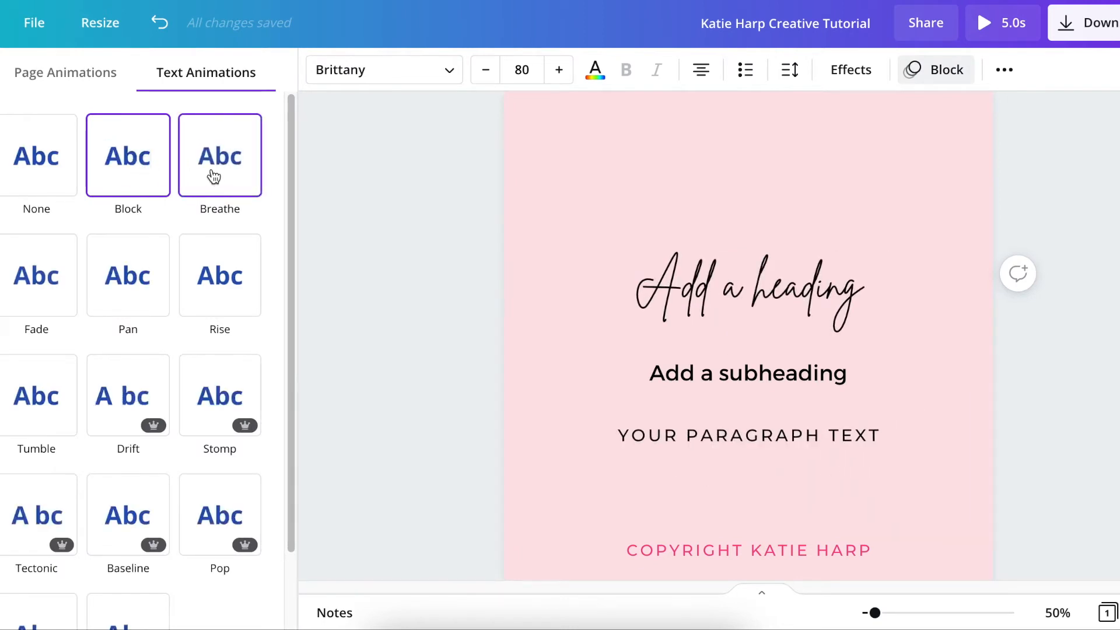
click(78, 74)
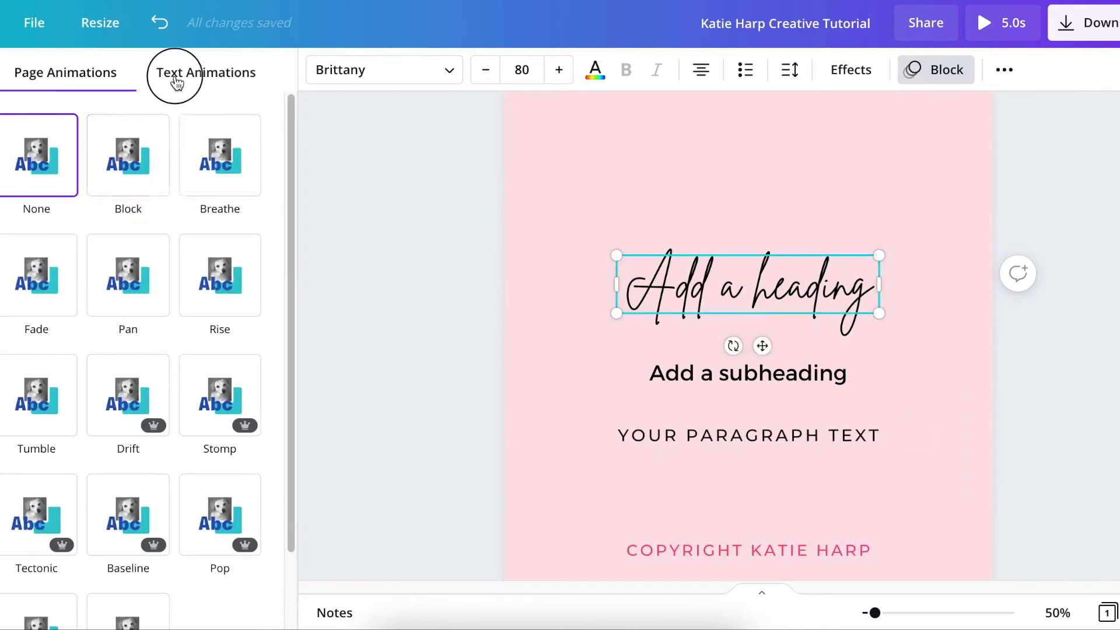
click(146, 75)
click(35, 155)
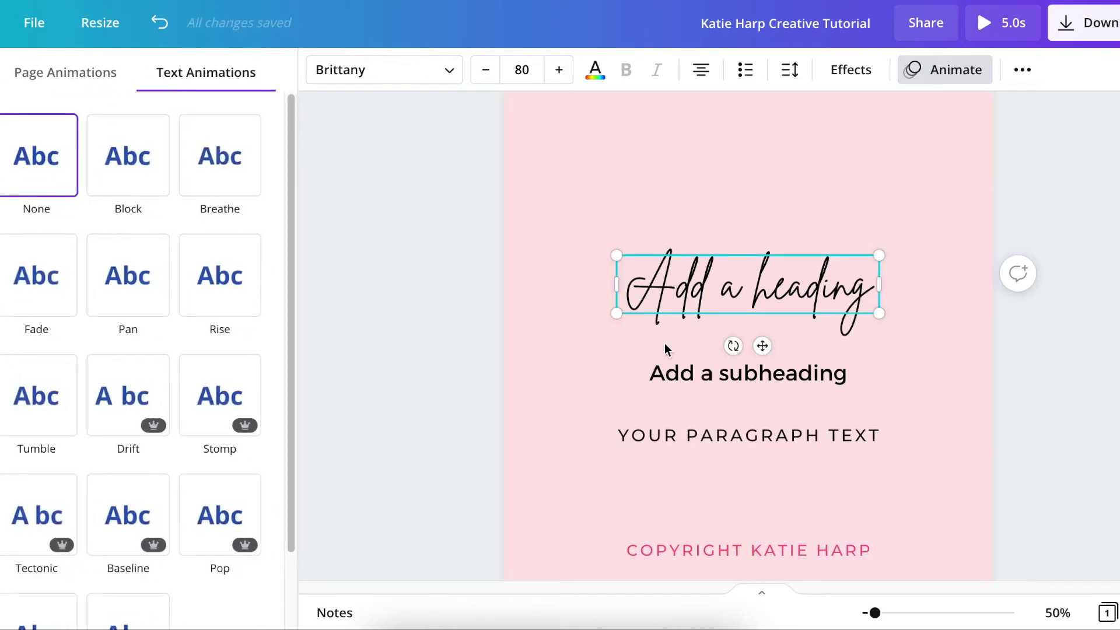
click(661, 379)
click(712, 443)
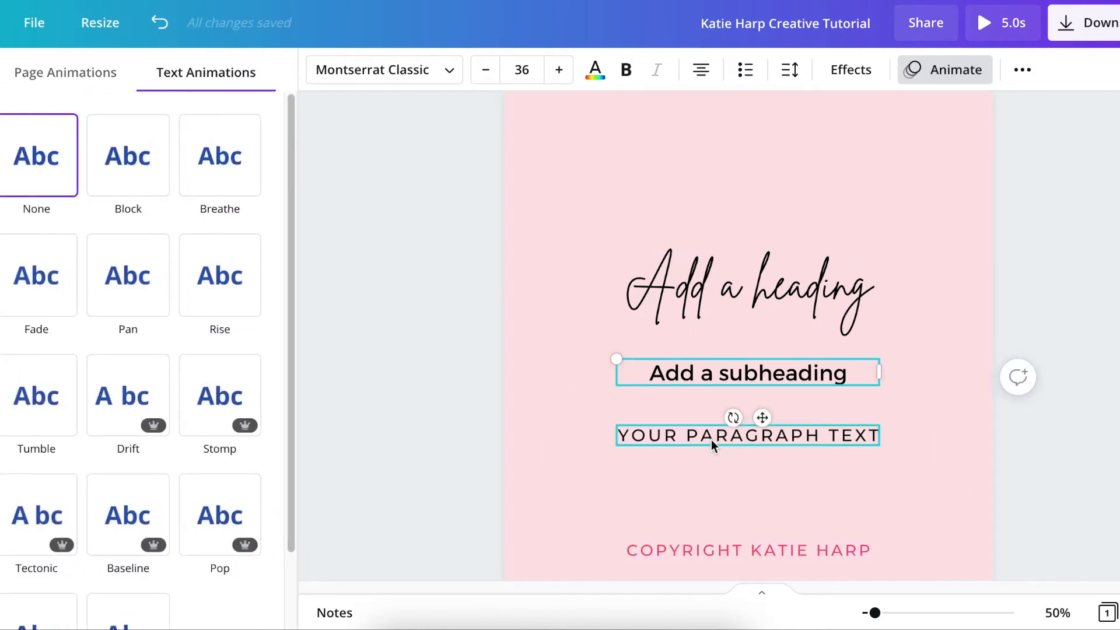
click(387, 319)
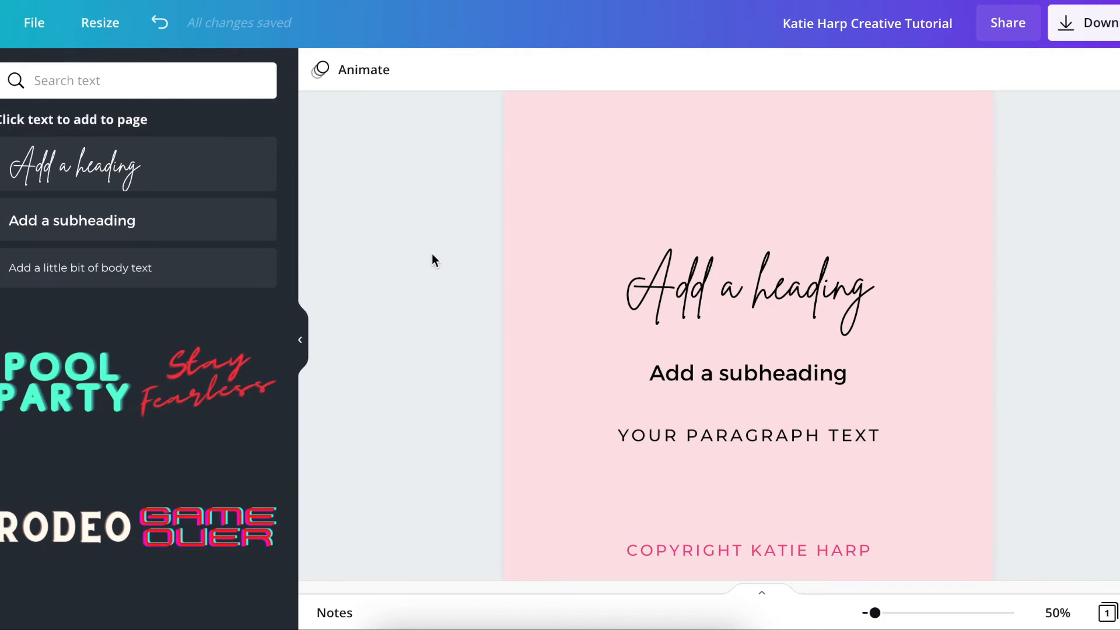
- Examine the available page animation styles without applying one
click(350, 75)
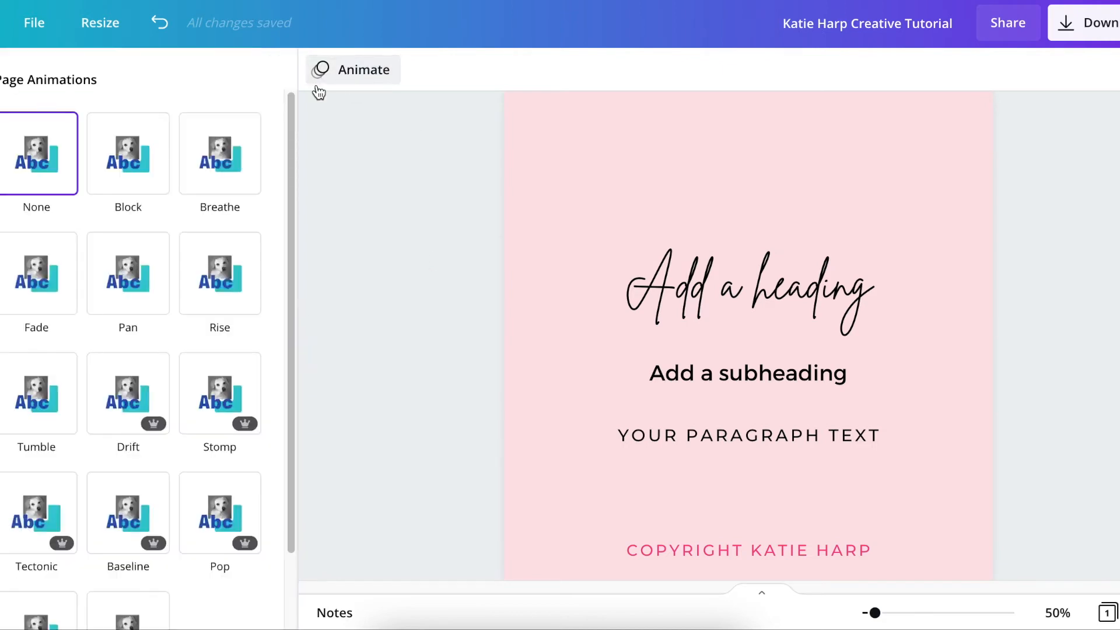
scroll(171, 286, down, 2)
scroll(172, 302, up, 2)
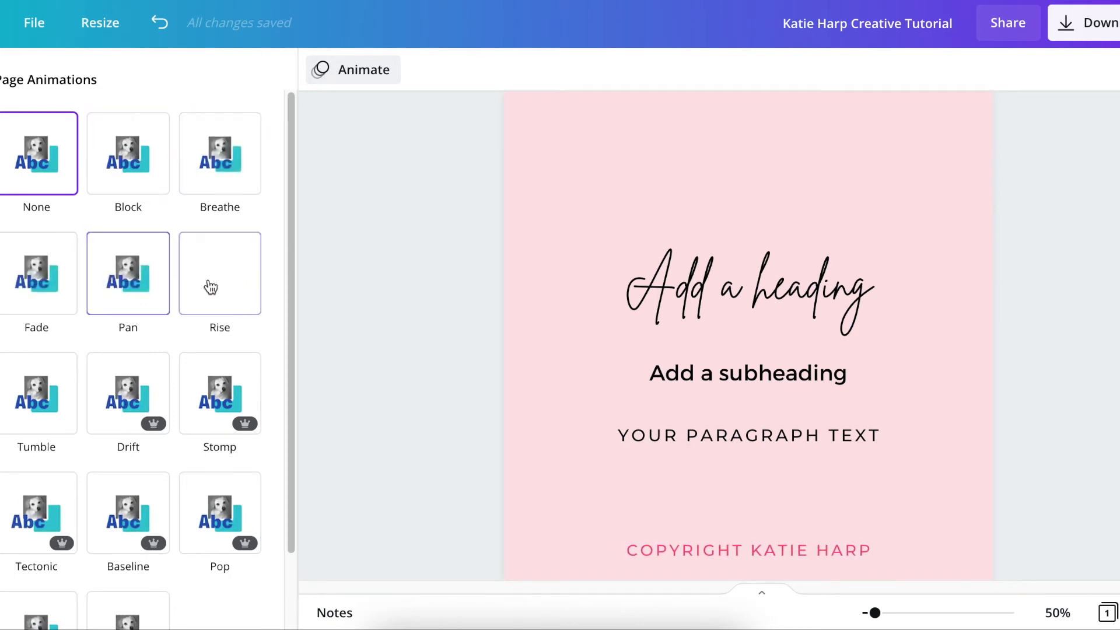
scroll(208, 283, down, 2)
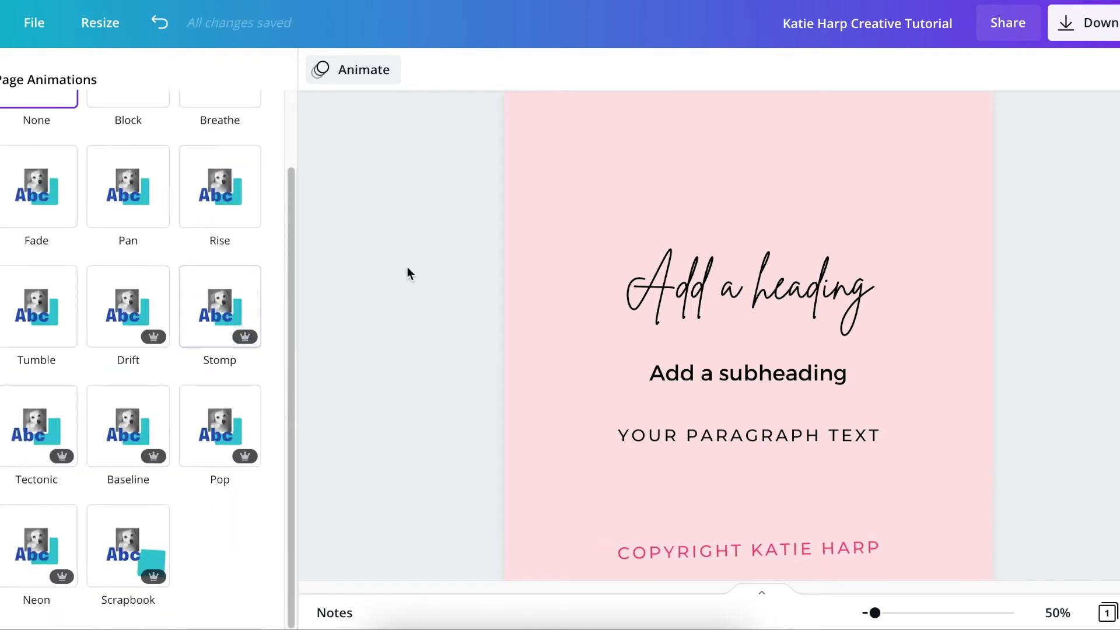
click(407, 269)
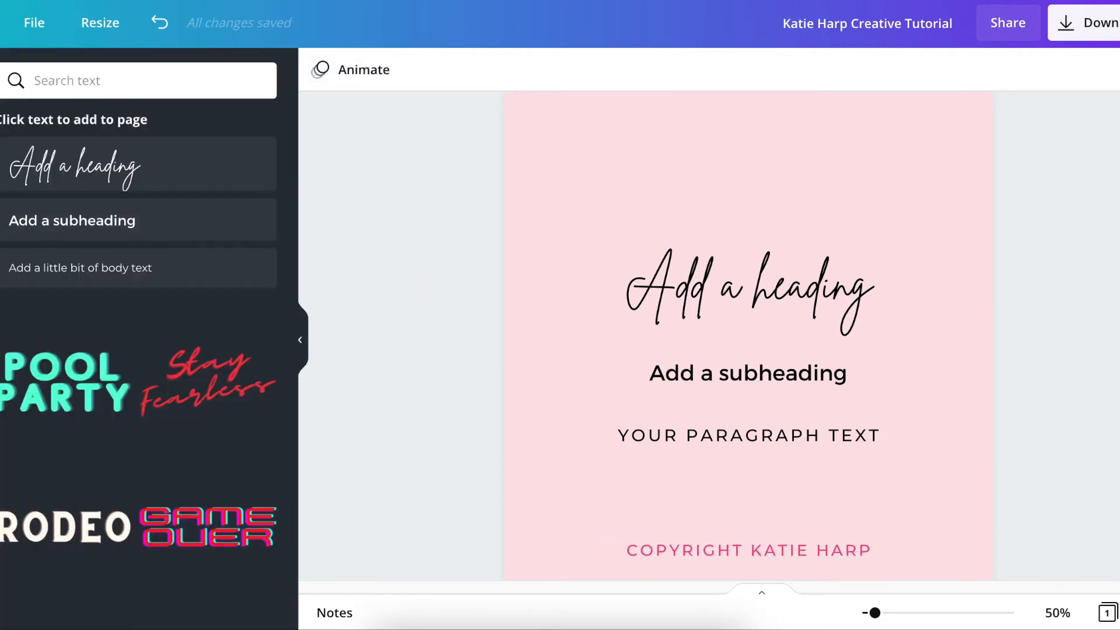
- Add the recently used pink leaf branch graphic and place it at the page's lower-left edge
click(1, 267)
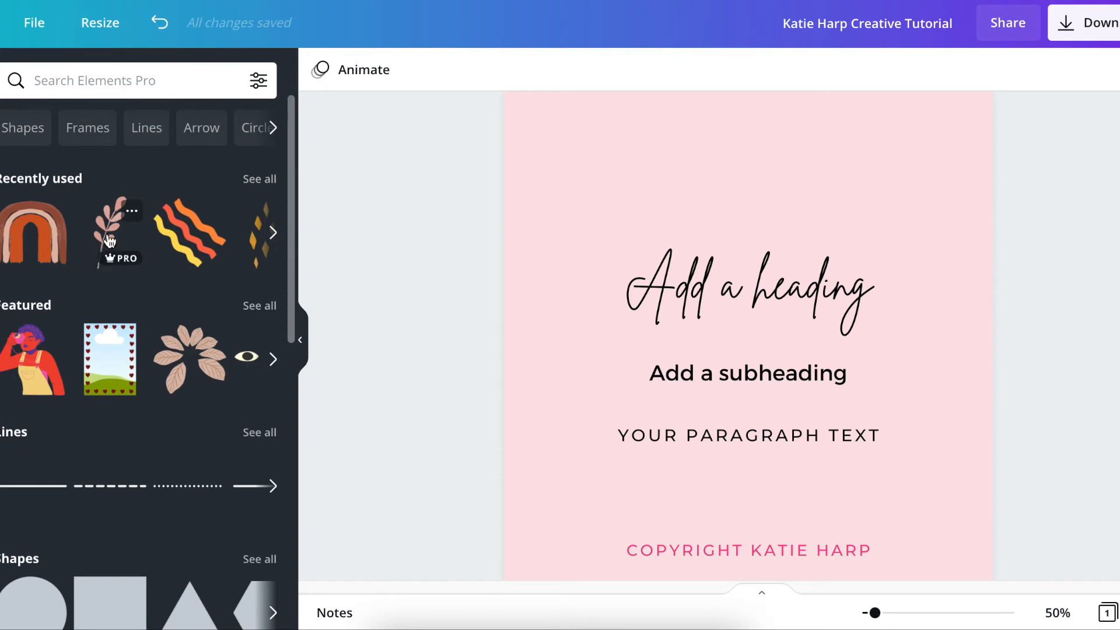
click(111, 230)
drag(764, 301, 560, 418)
click(453, 345)
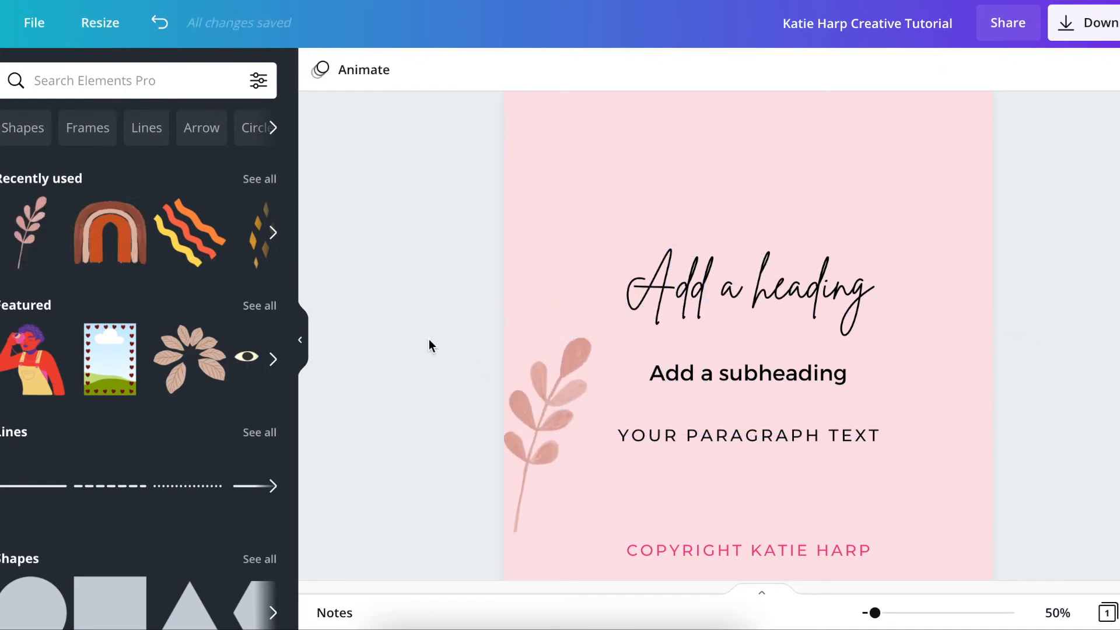
- Add the orange starburst flowers graphic in the page's upper-right corner and rotate it slightly counterclockwise
scroll(218, 253, right, 4)
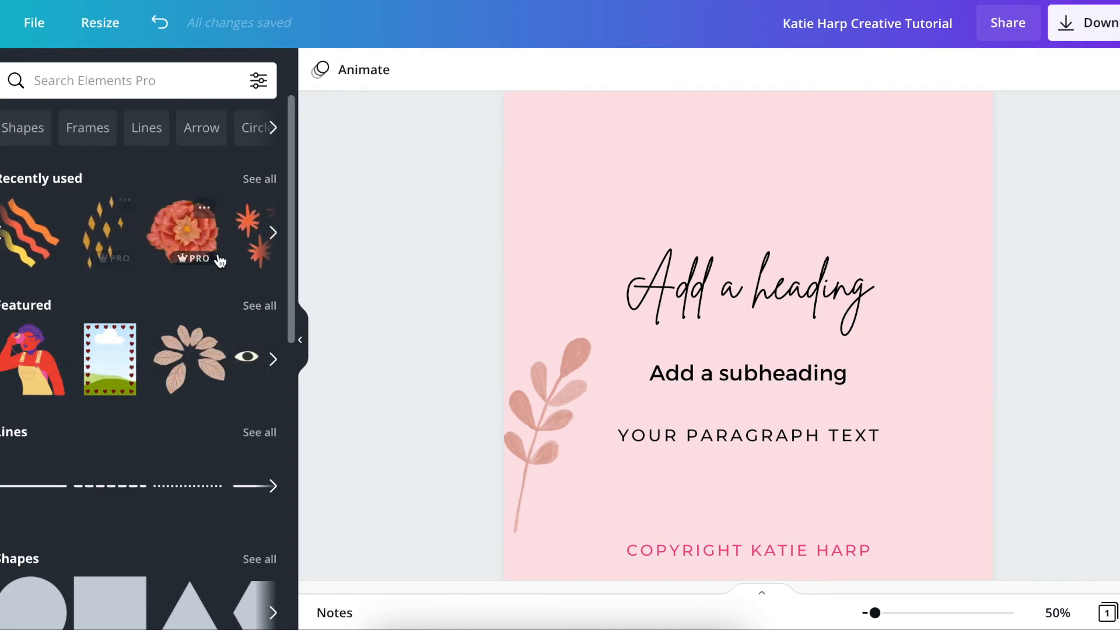
click(176, 245)
drag(761, 332, 933, 196)
click(402, 264)
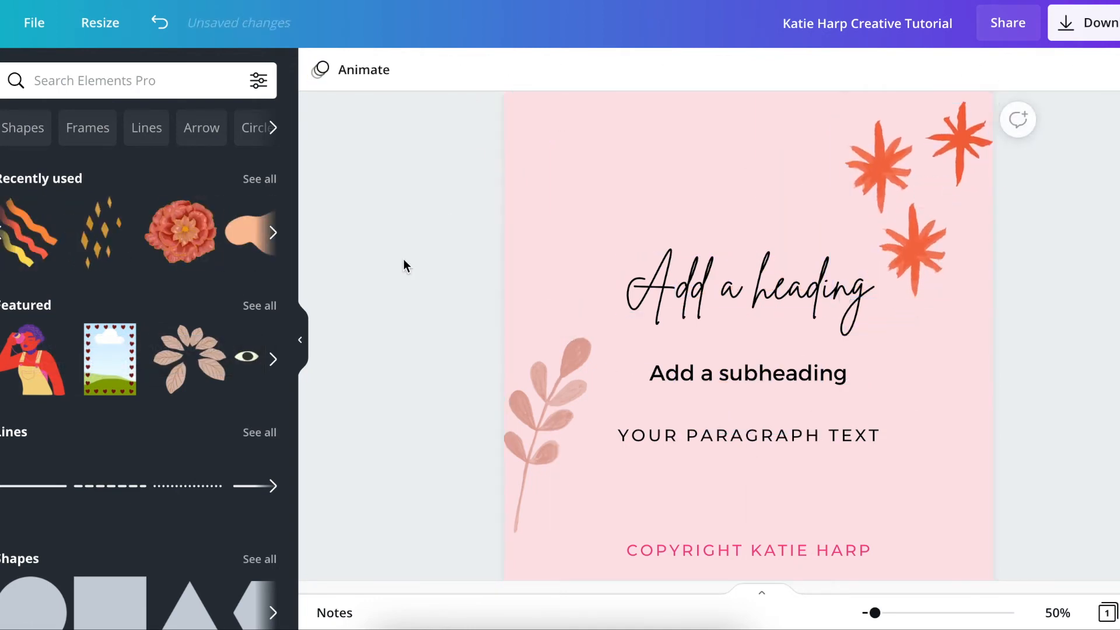
click(905, 176)
drag(918, 330, 965, 315)
drag(963, 239, 957, 242)
click(979, 318)
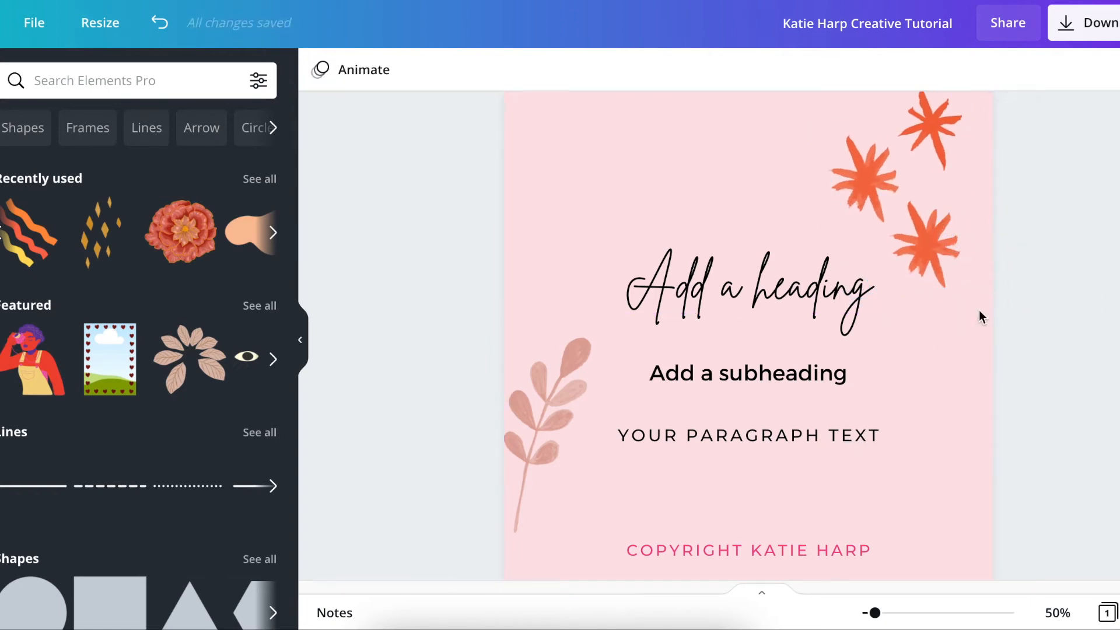
- Rotate the pink leaf branch slightly counterclockwise so its stem stands upright
click(550, 411)
drag(547, 566, 577, 563)
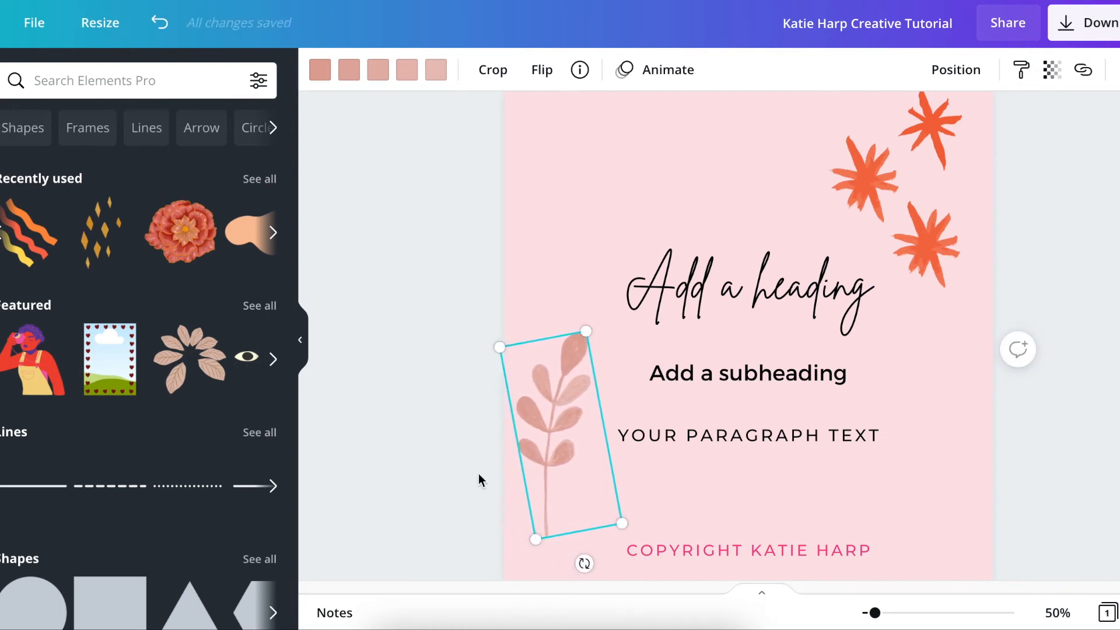
click(412, 406)
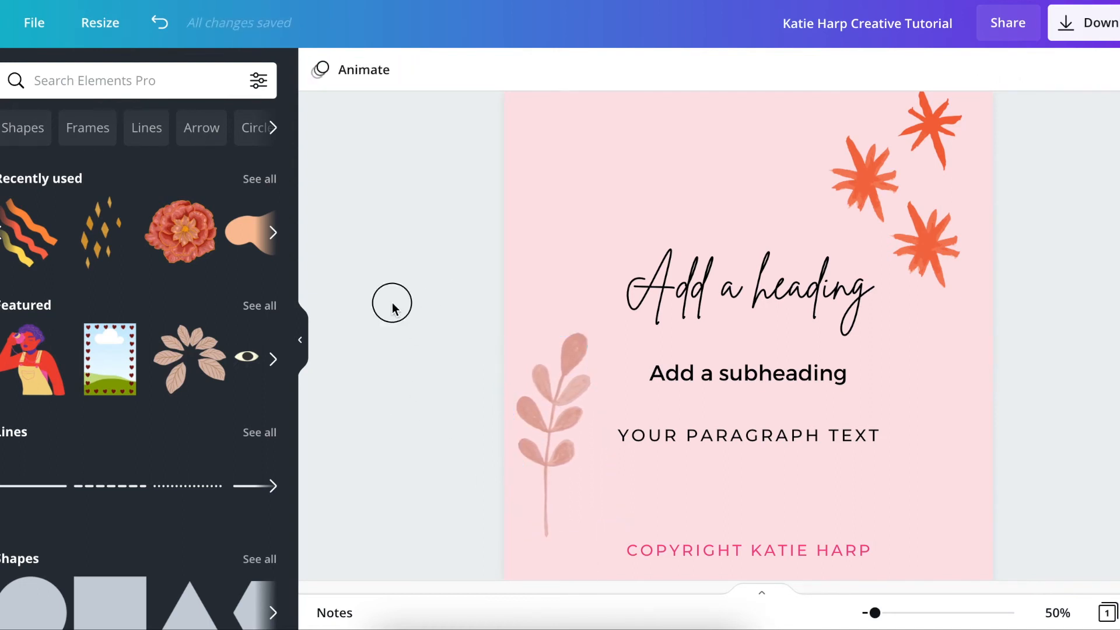
- Try the Tumble, Block, Pop and Baseline page animations and set the page animation to Tectonic
click(352, 70)
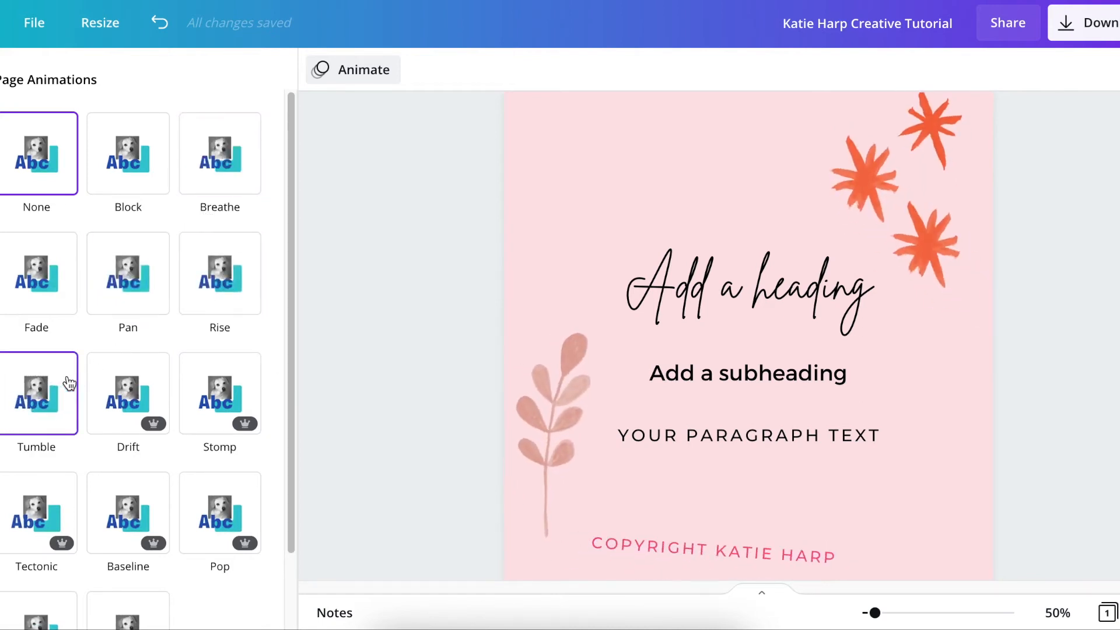
click(31, 416)
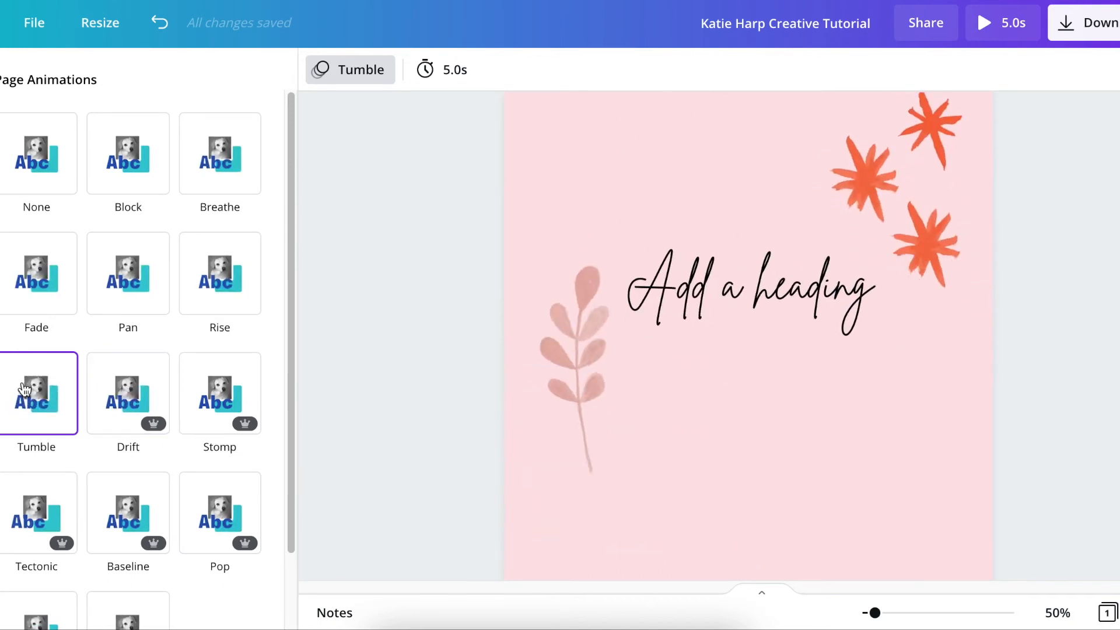
click(119, 168)
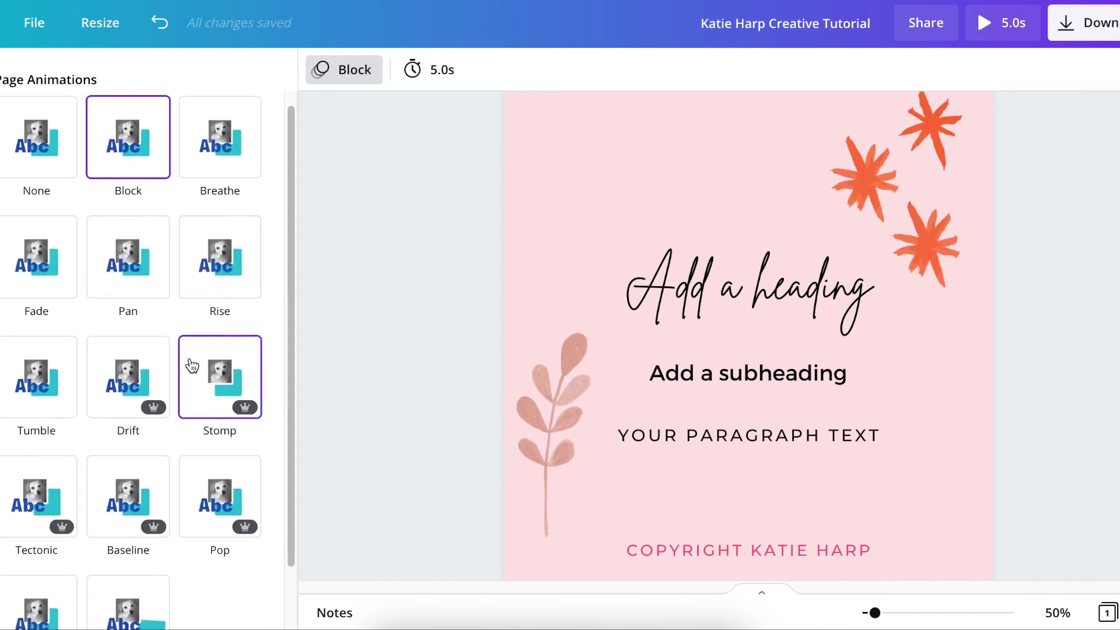
scroll(198, 344, down, 2)
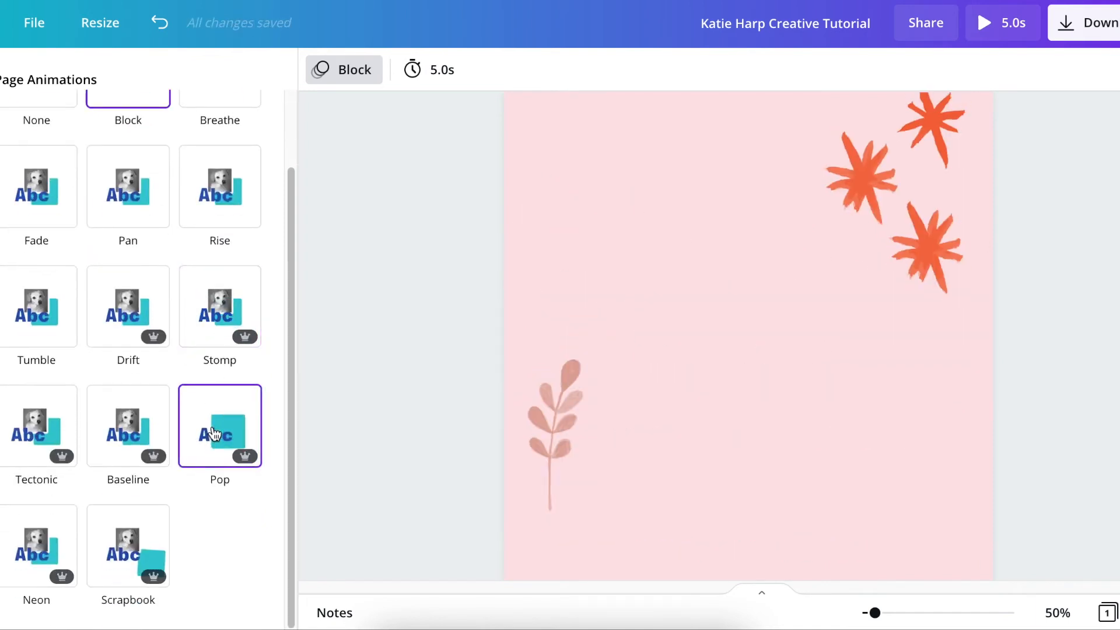
click(216, 438)
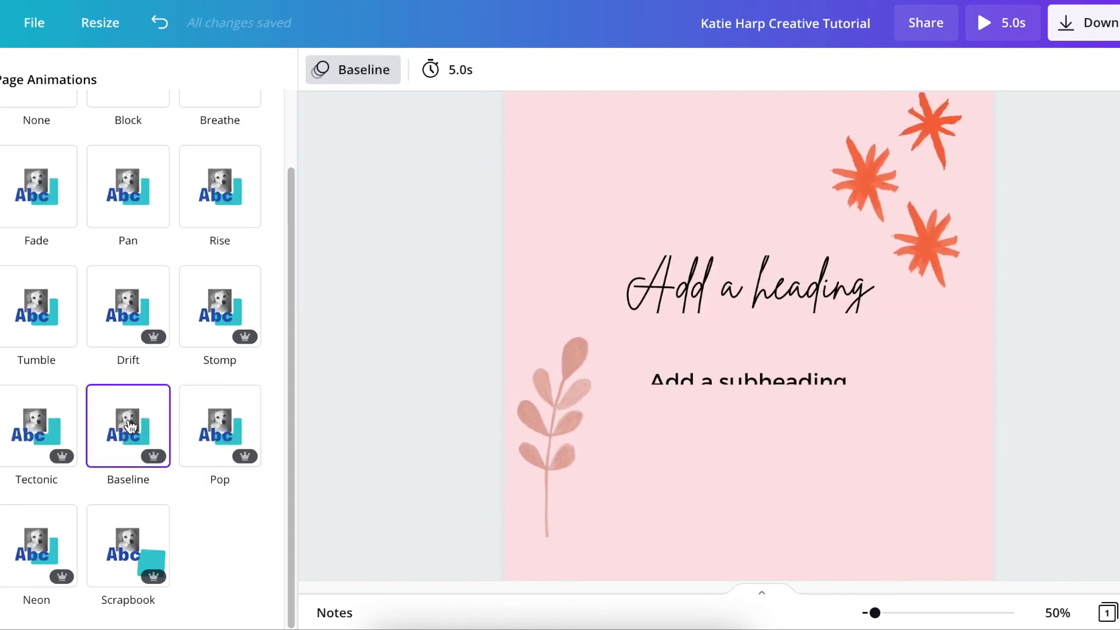
click(39, 440)
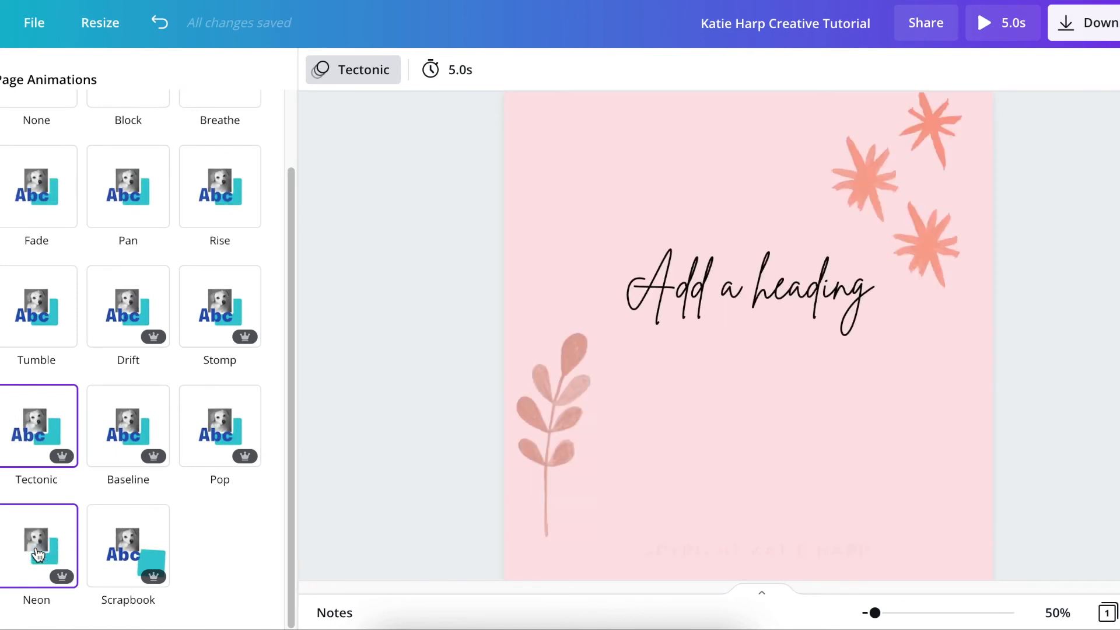
- Try the Scrapbook, Pan, Breathe, Fade and Rise page animations and set the page animation to Tumble
click(132, 547)
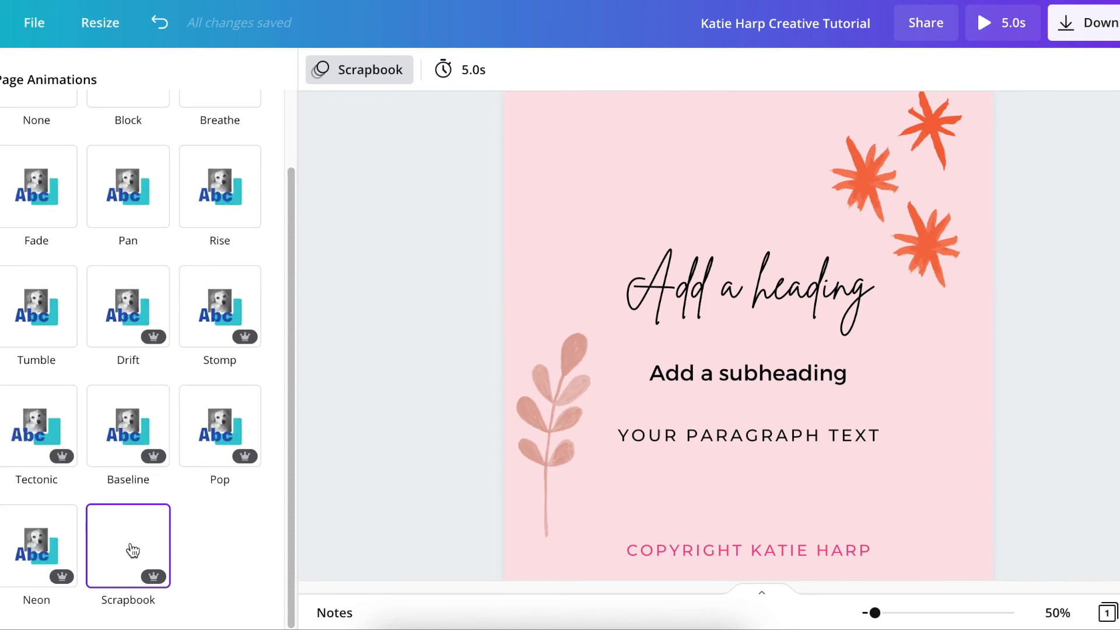
scroll(133, 550, up, 2)
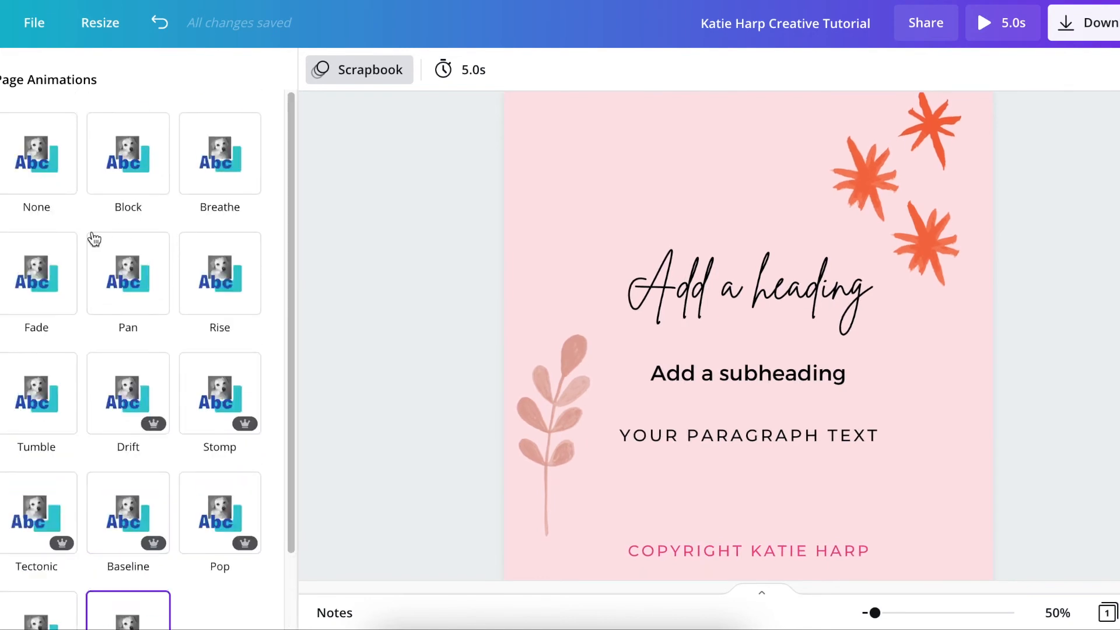
click(138, 273)
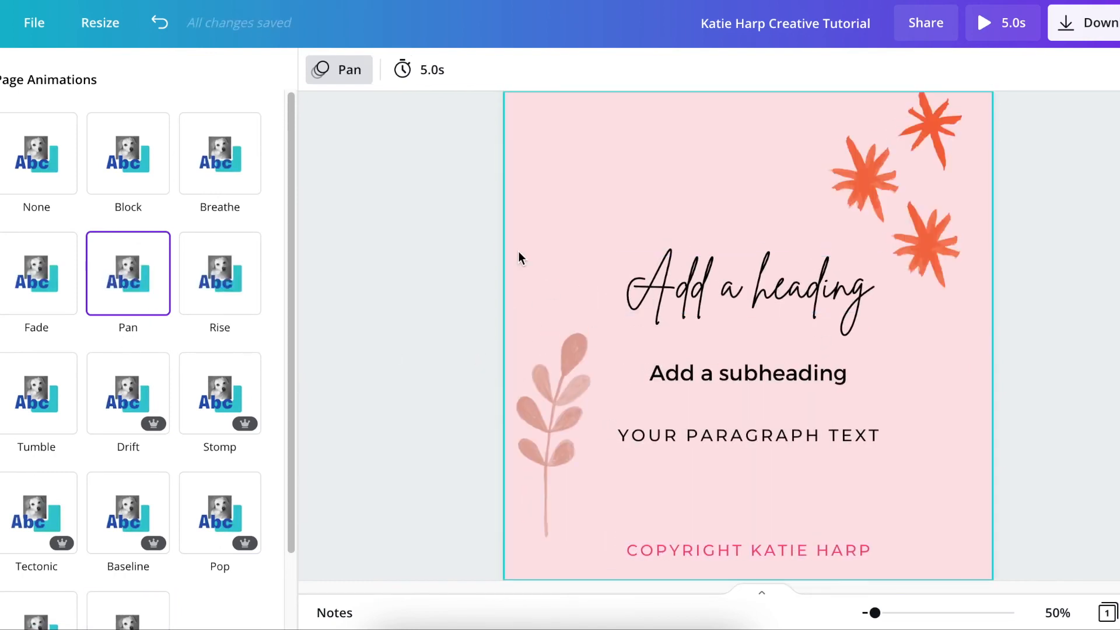
click(228, 182)
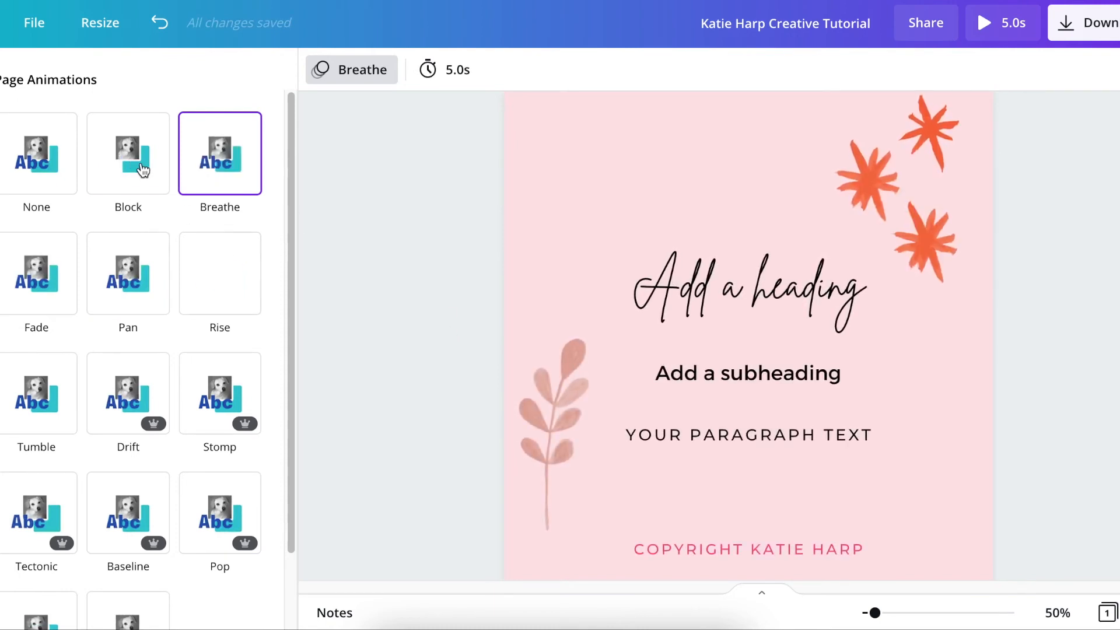
click(47, 284)
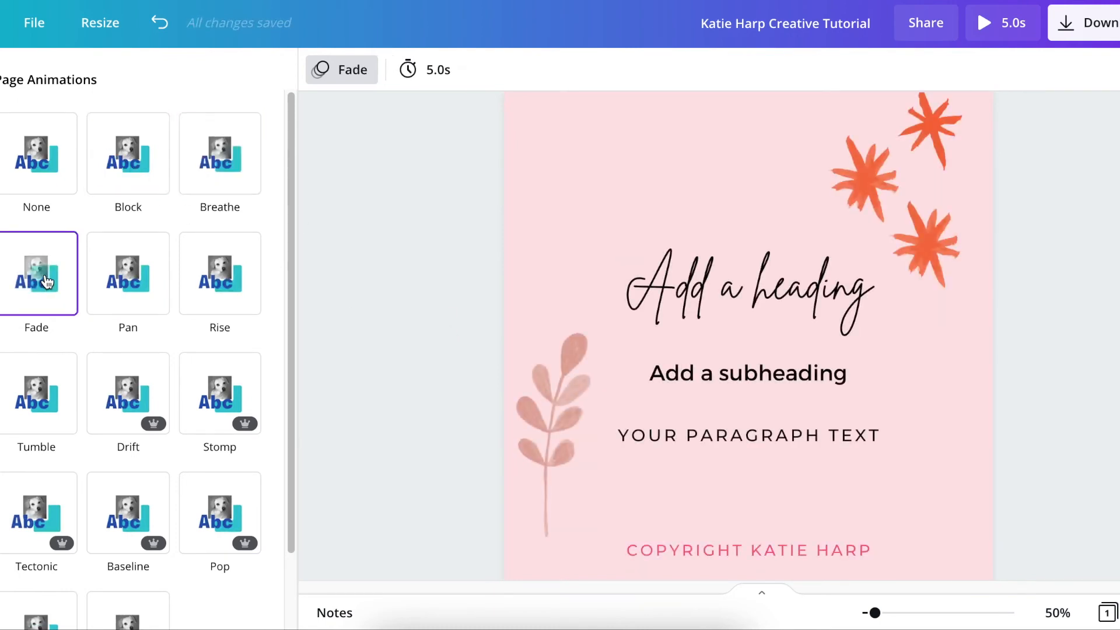
click(236, 289)
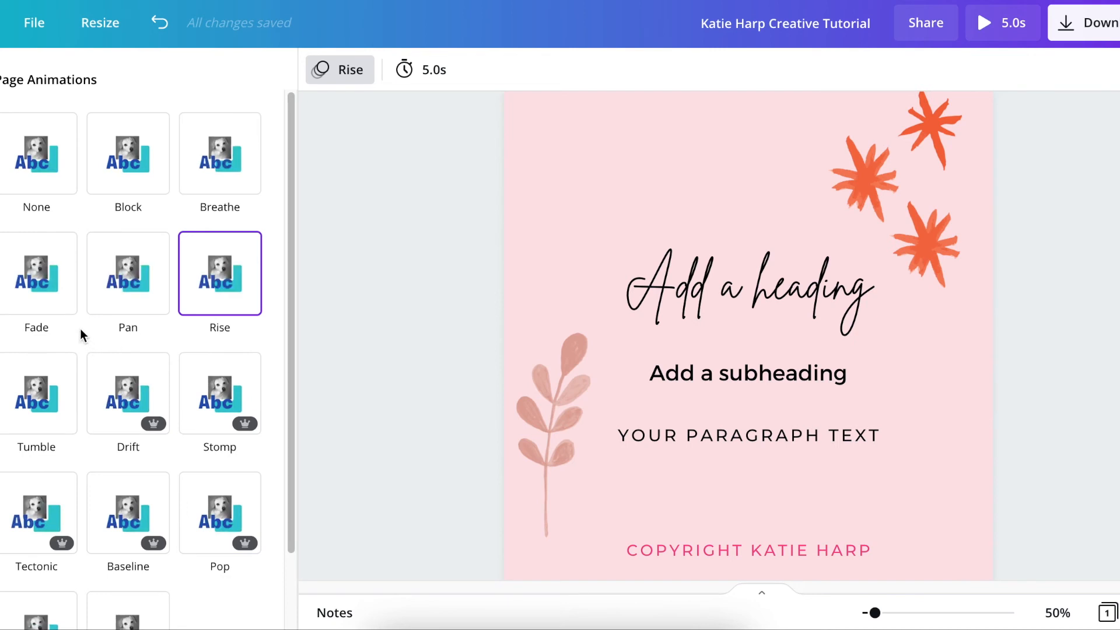
click(50, 394)
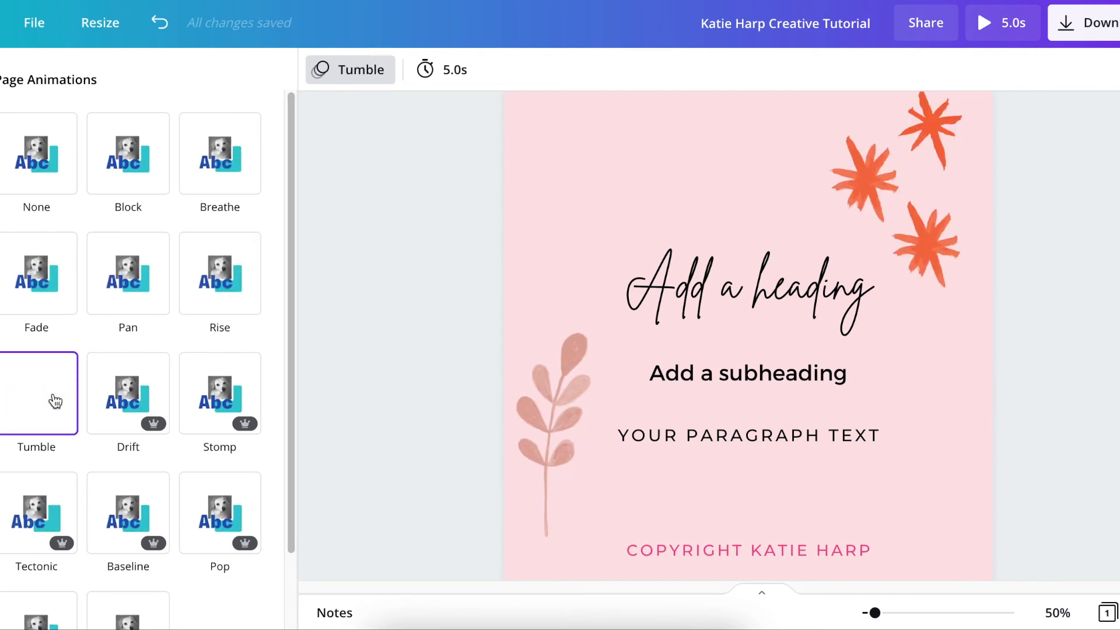
click(127, 423)
click(40, 374)
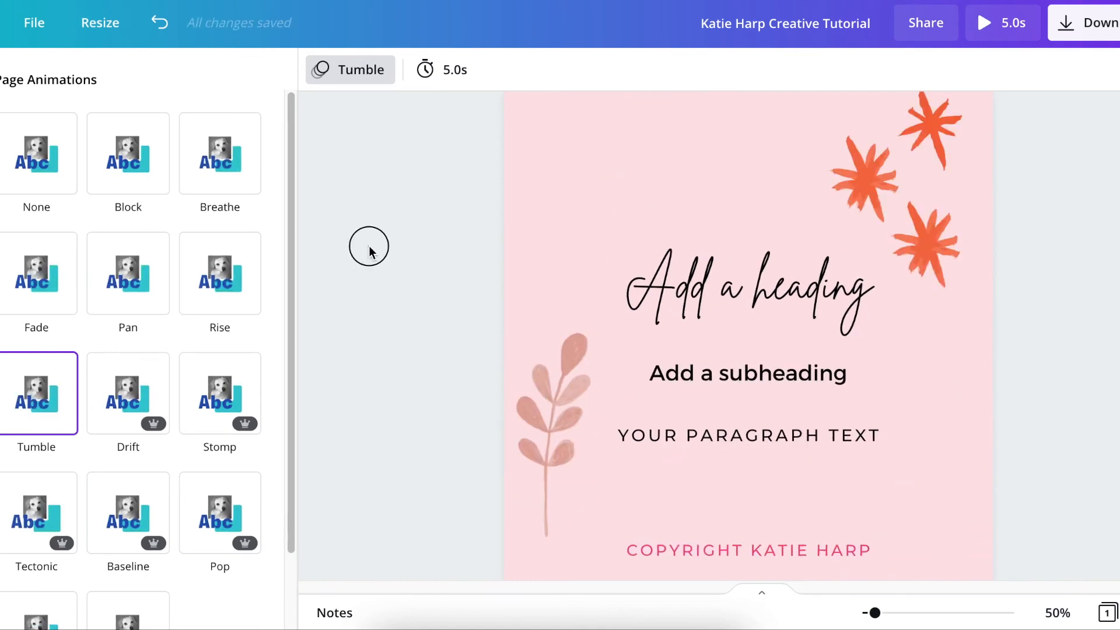
- Set the page timing to 15.0 seconds and preview the Tumble page animation
click(443, 73)
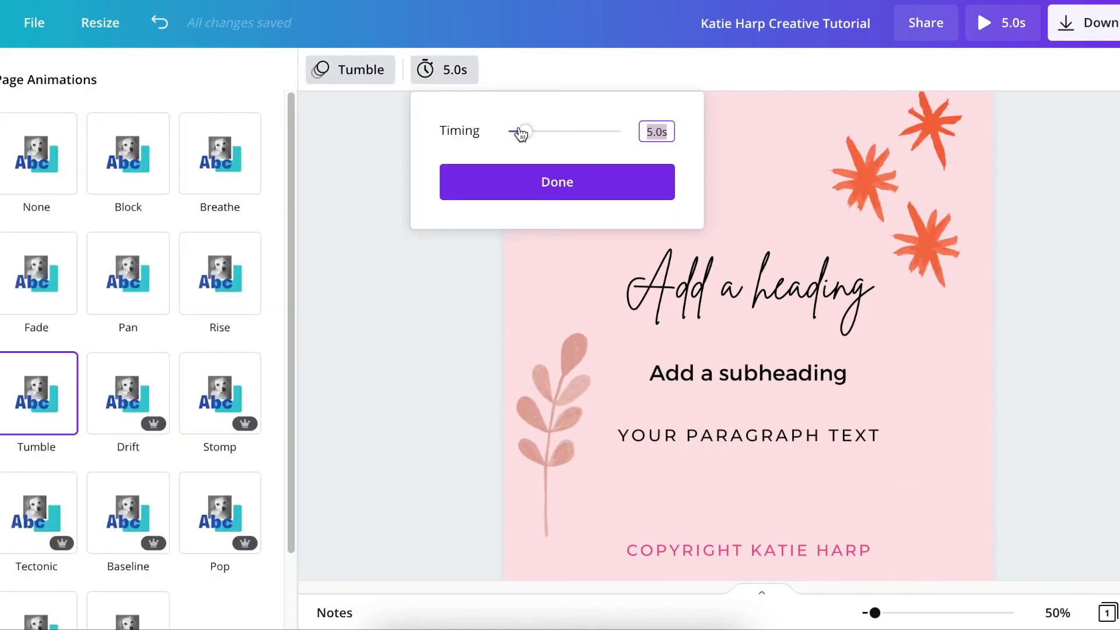
drag(549, 133, 565, 133)
click(539, 195)
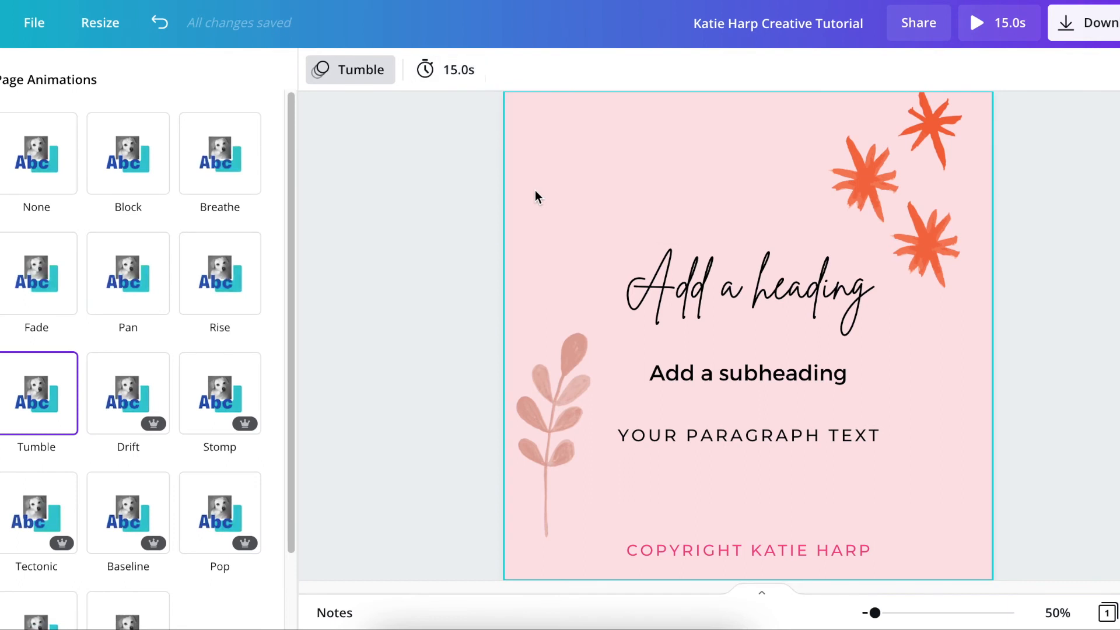
click(367, 69)
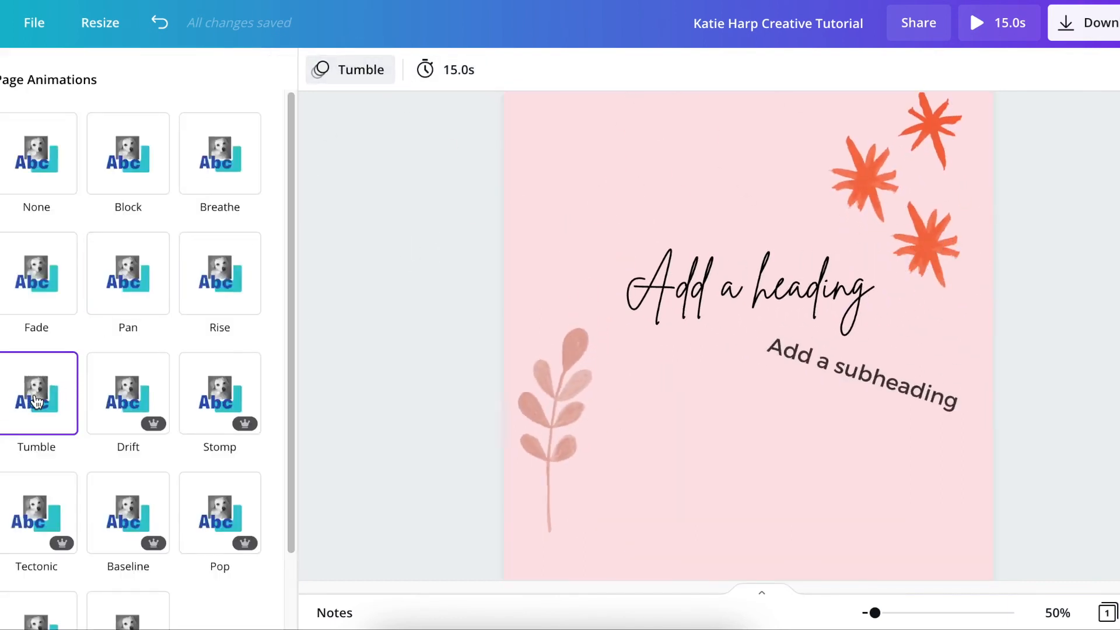
click(426, 155)
- Apply the Block text animation to the "Add a heading" text box and deselect it
click(831, 284)
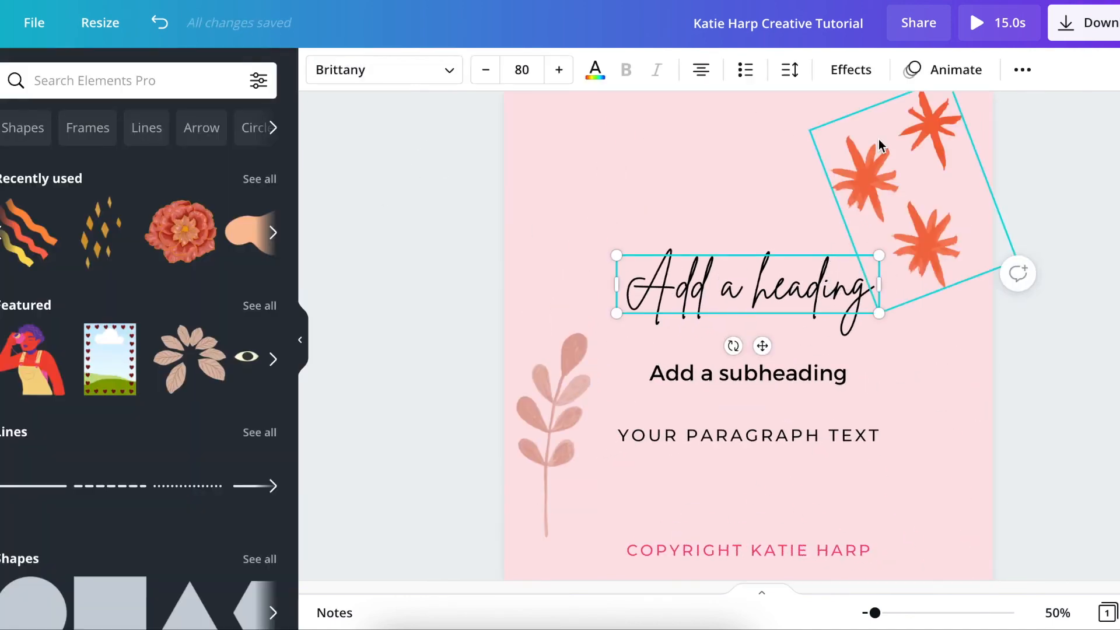
click(953, 71)
click(205, 157)
click(140, 159)
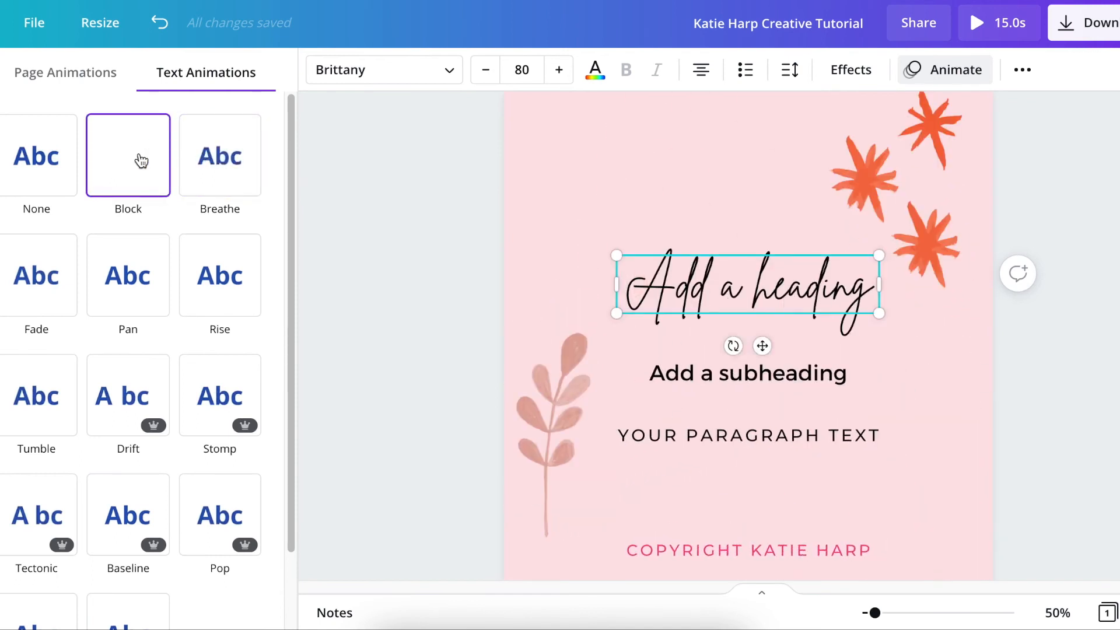
click(140, 158)
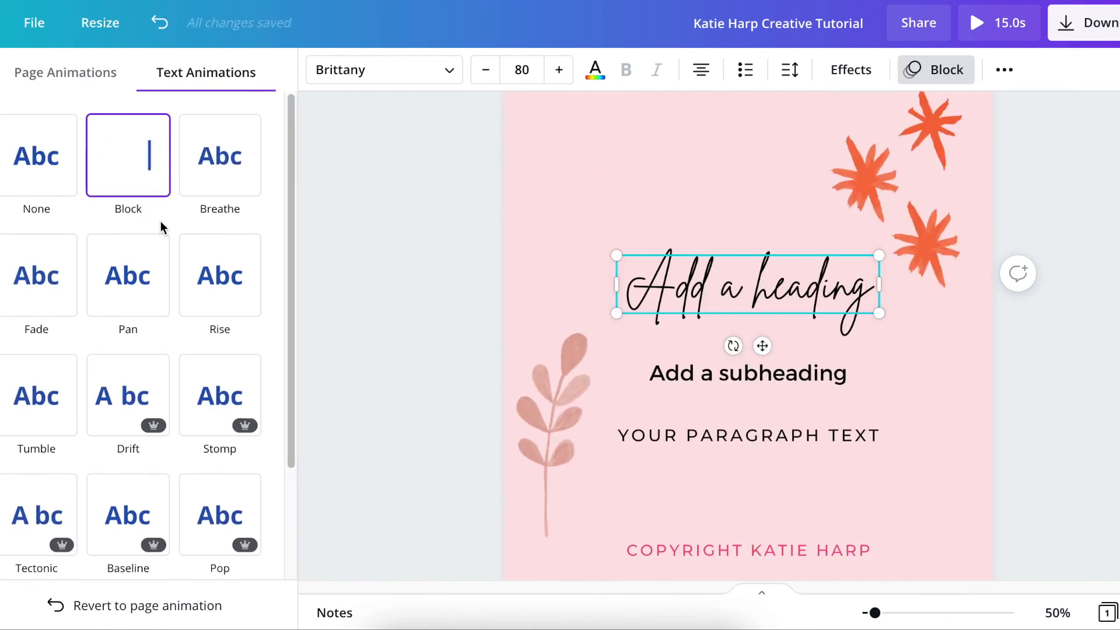
click(403, 156)
click(446, 192)
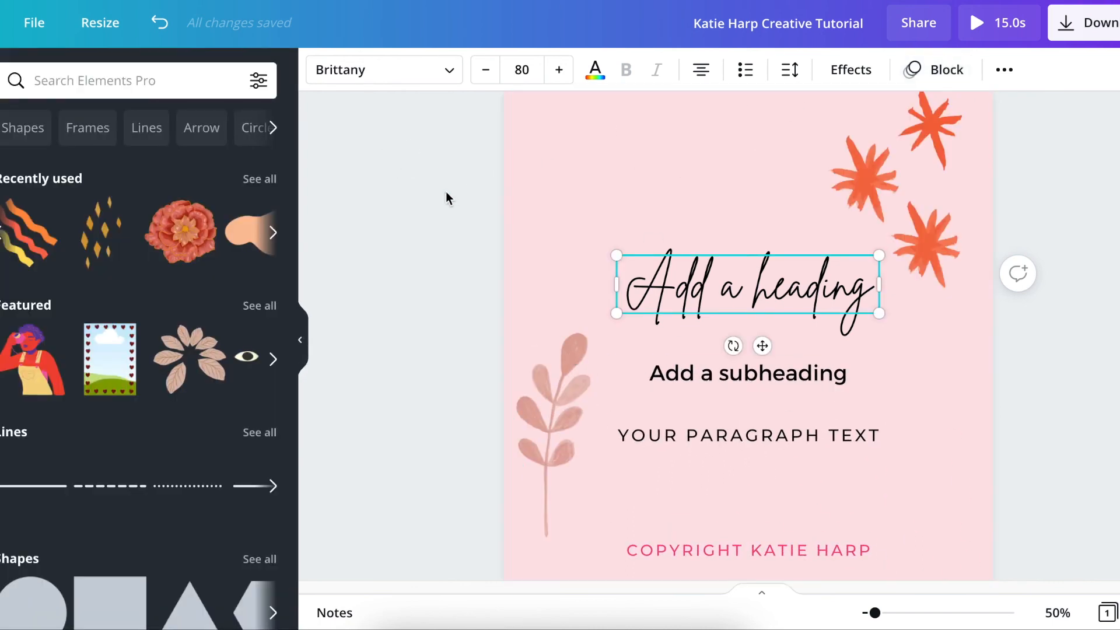
- Set the page animation to Breathe
click(348, 78)
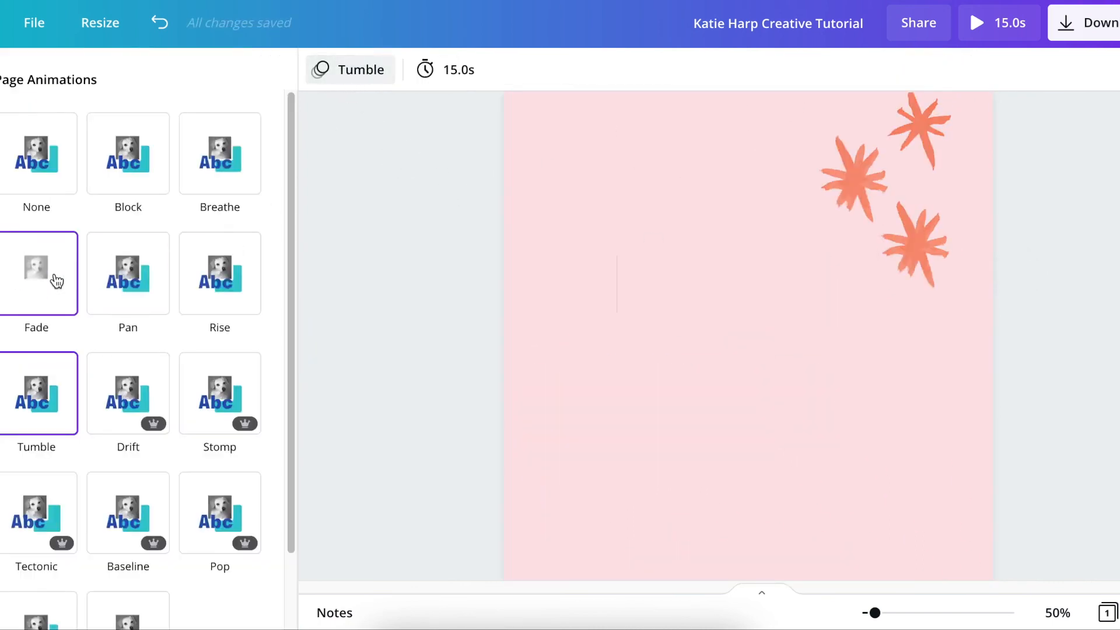
click(244, 178)
click(477, 335)
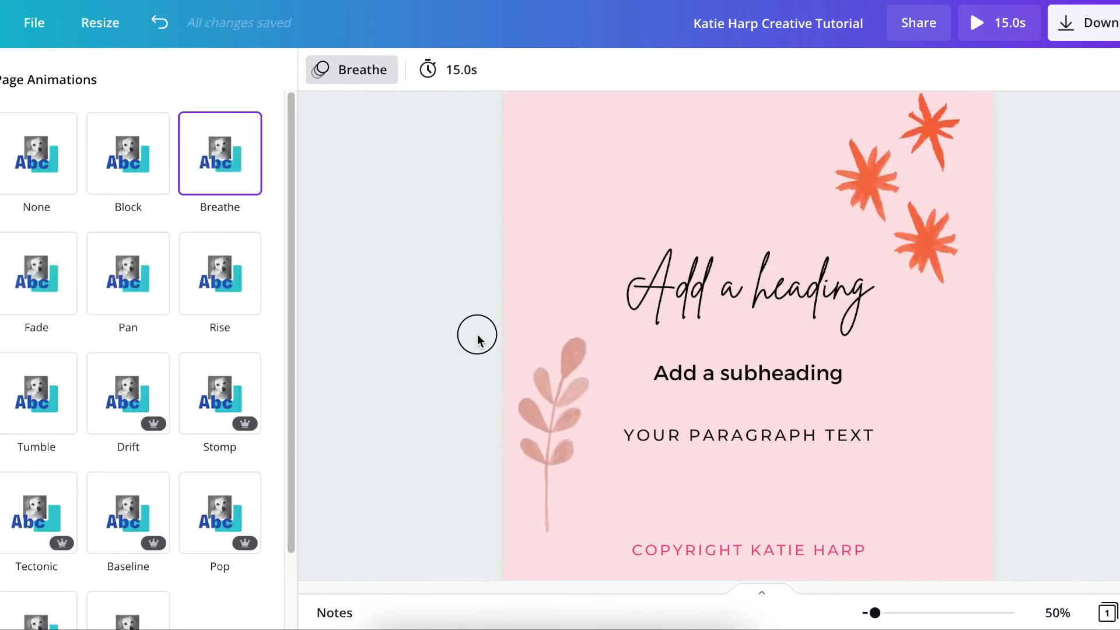
- Give the "Add a heading" text box its own Block text animation and look through the other text animations
click(767, 307)
click(945, 69)
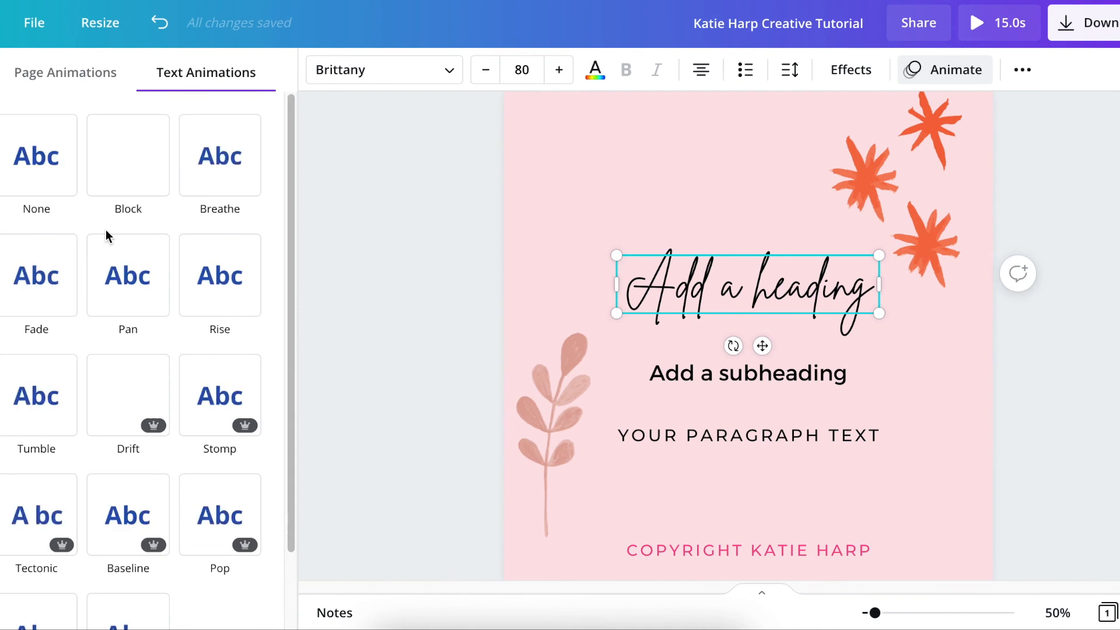
click(124, 179)
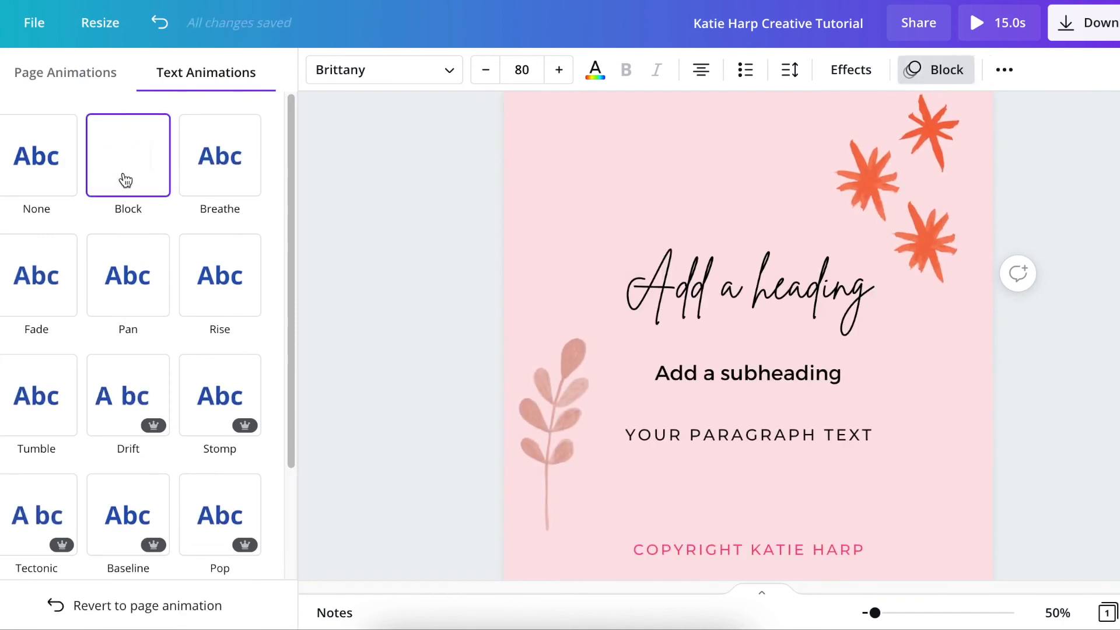
scroll(129, 233, down, 3)
scroll(129, 236, up, 3)
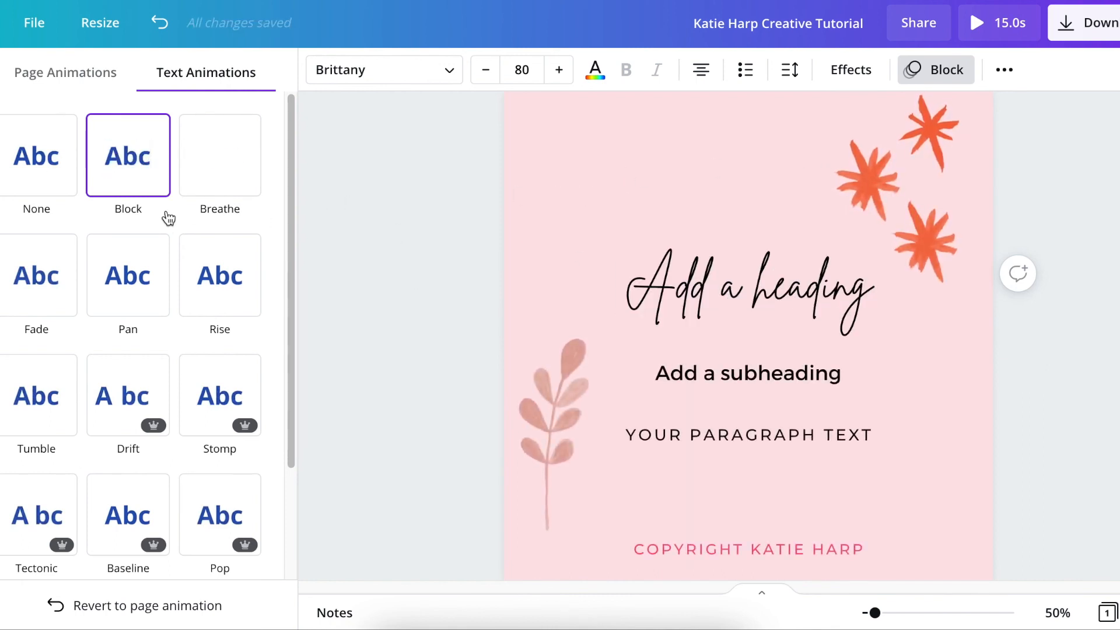
- Try the Breathe, Tumble, Pan and Rise text animations on the heading, return it to Block and deselect it
click(200, 169)
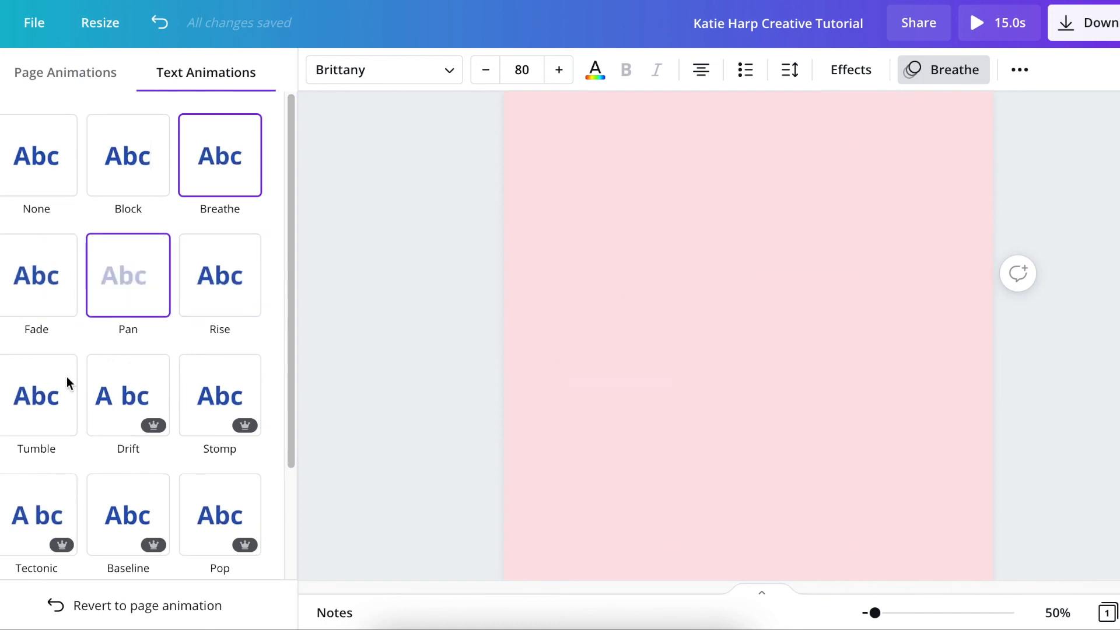
click(55, 402)
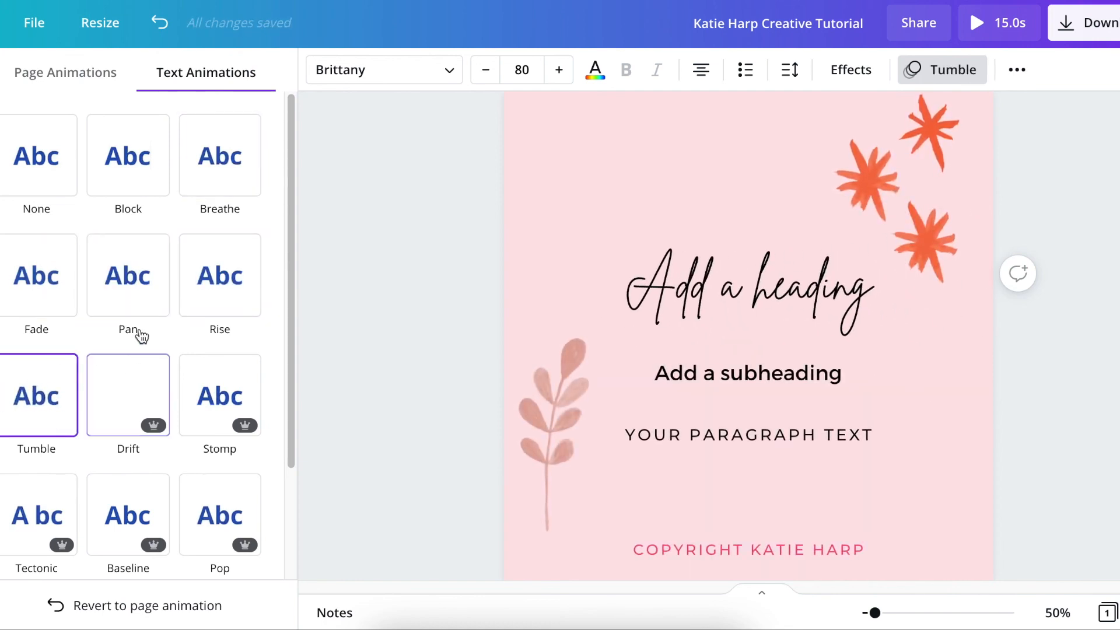
click(149, 294)
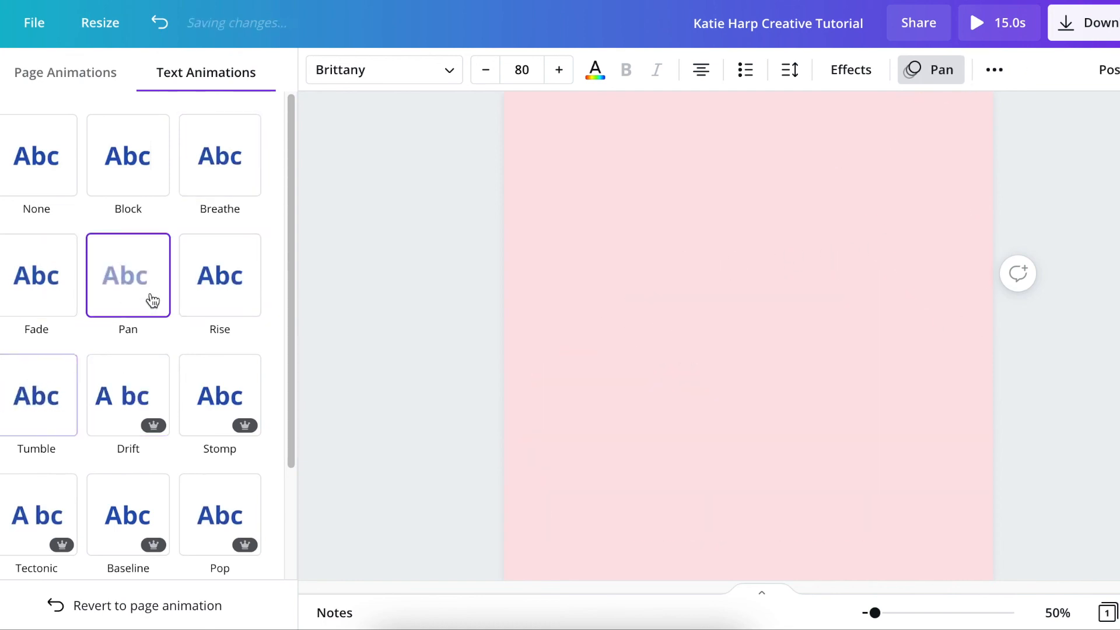
click(212, 278)
click(117, 167)
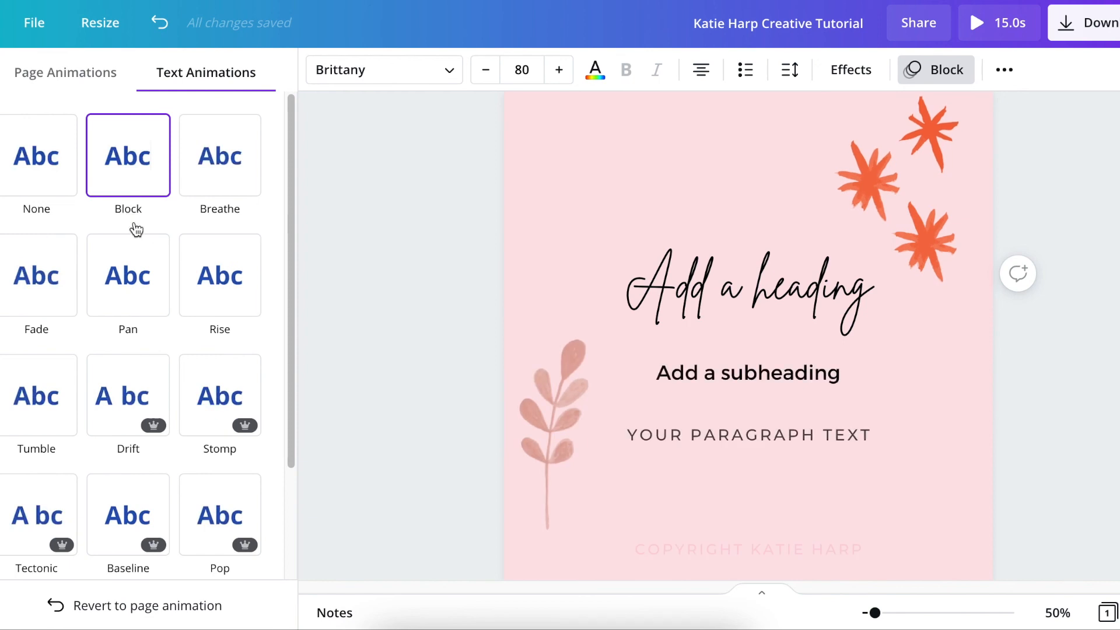
click(399, 279)
click(1099, 176)
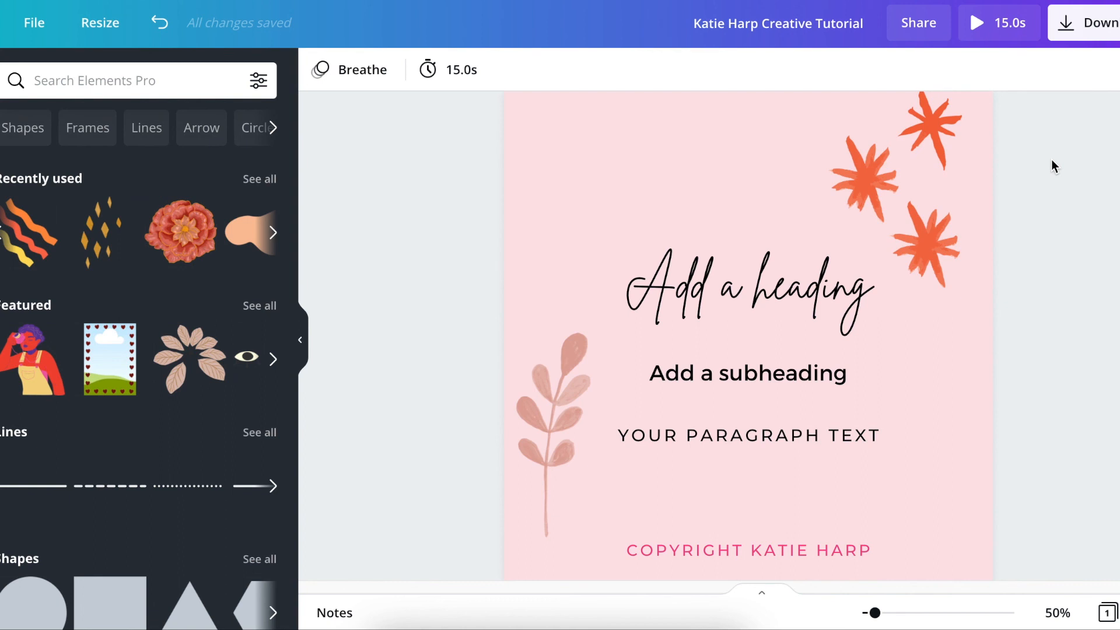
- Check the download options with the suggested MP4 Video file type and close them without downloading
click(1084, 24)
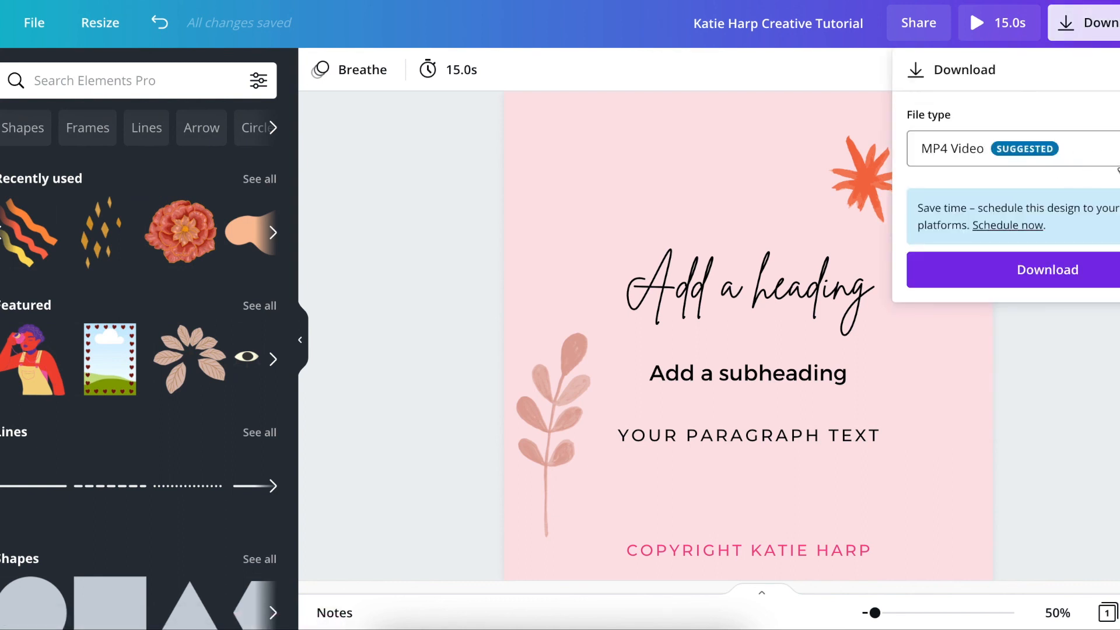
click(1106, 374)
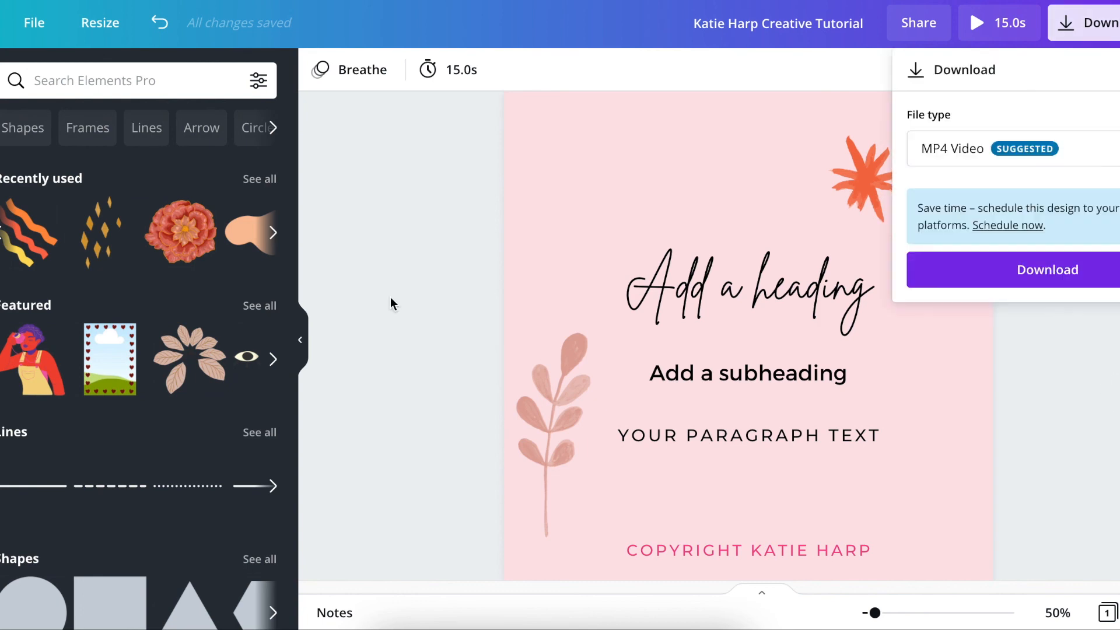
click(445, 283)
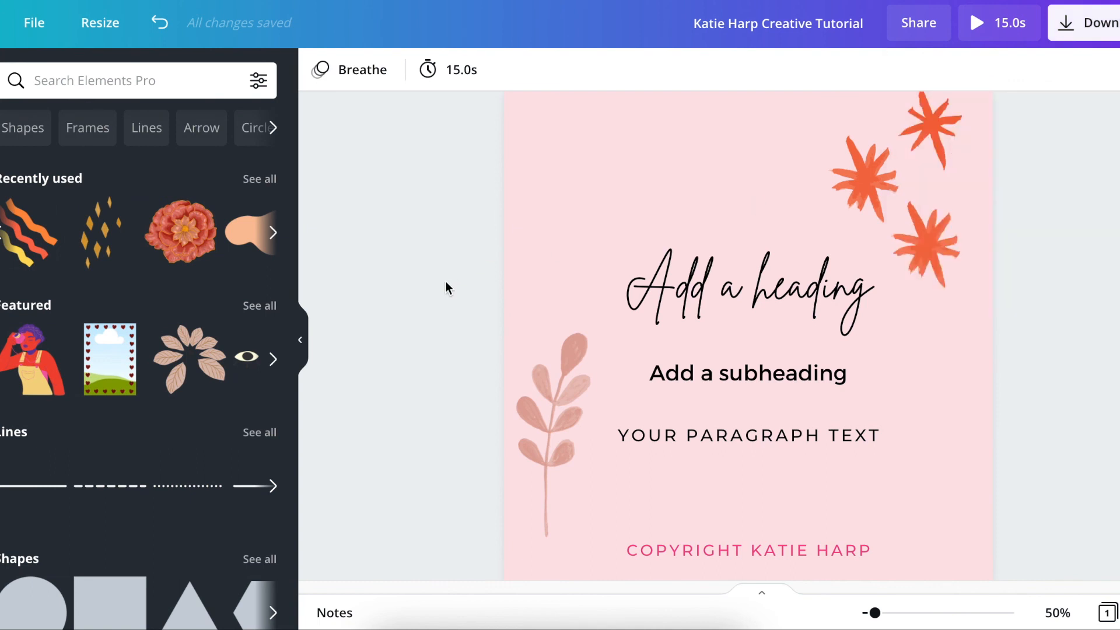